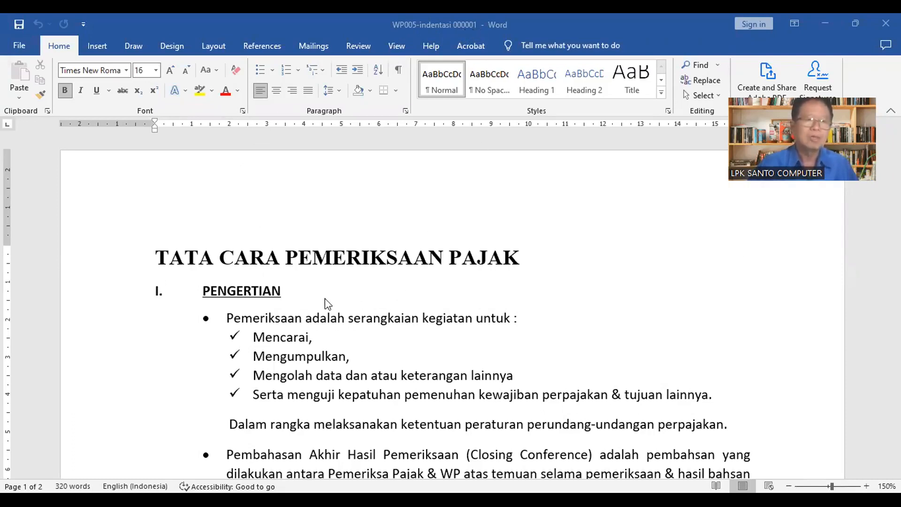
# Look through both pages of the indentation document, from the title down to the last numbered item
pyautogui.scroll(-2, 328, 299)
pyautogui.scroll(-9, 331, 299)
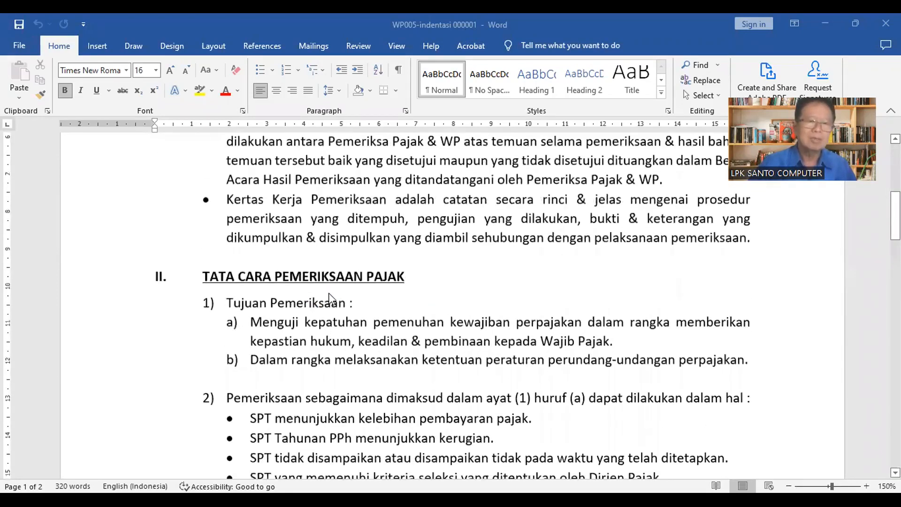
pyautogui.scroll(-12, 331, 295)
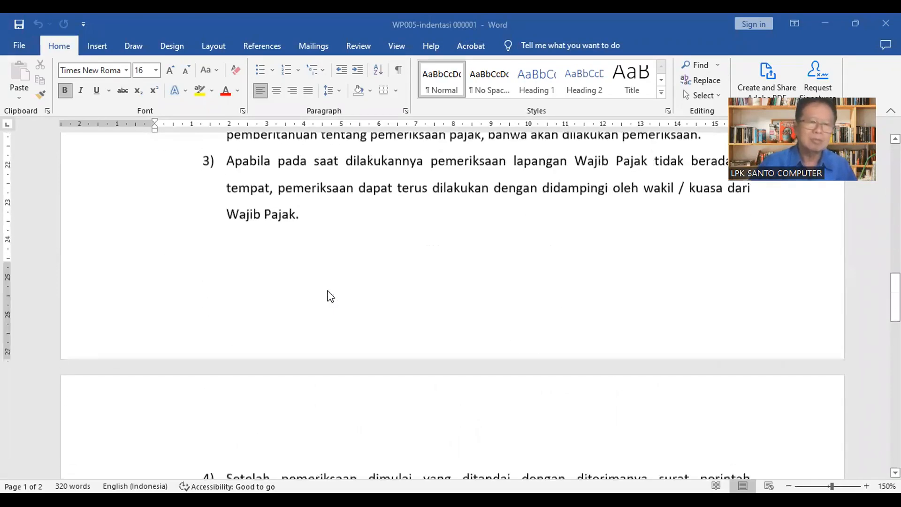
pyautogui.scroll(3, 330, 294)
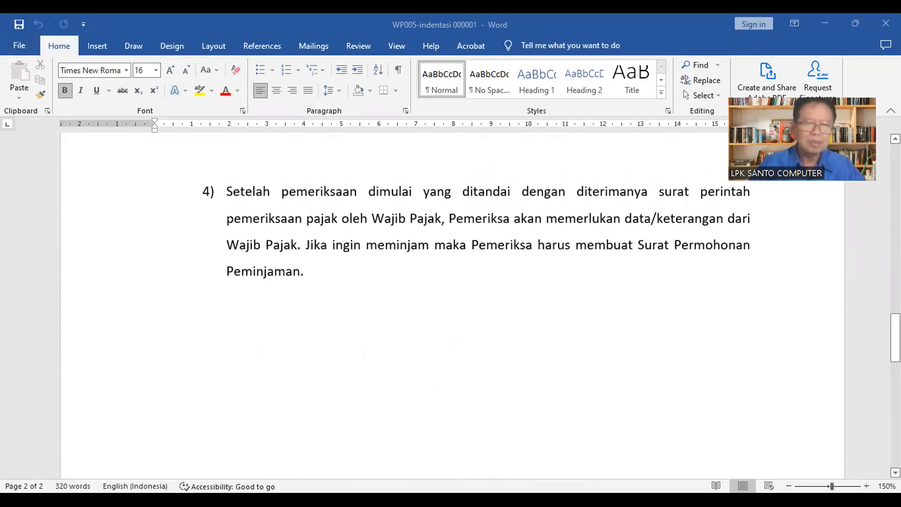
# Switch to the scanned exam PDFs in Edge, check the instruction pages, and zoom out on the indentation sample IMG_20230524_0004.pdf
pyautogui.hotkey('alt', 'Tab')
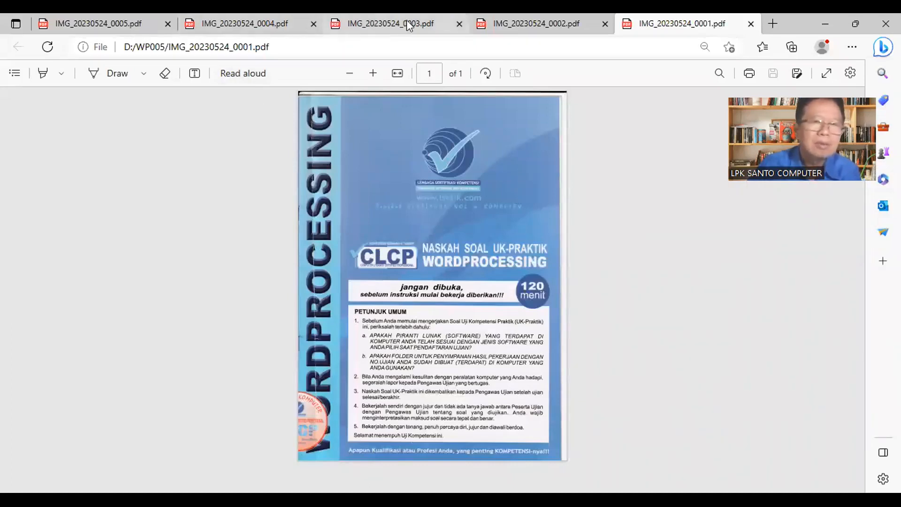
pyautogui.click(420, 23)
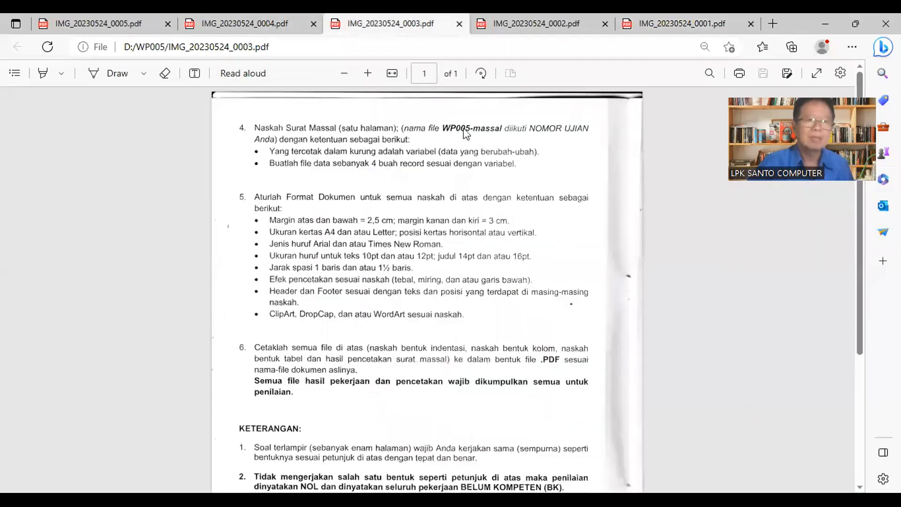
pyautogui.click(541, 18)
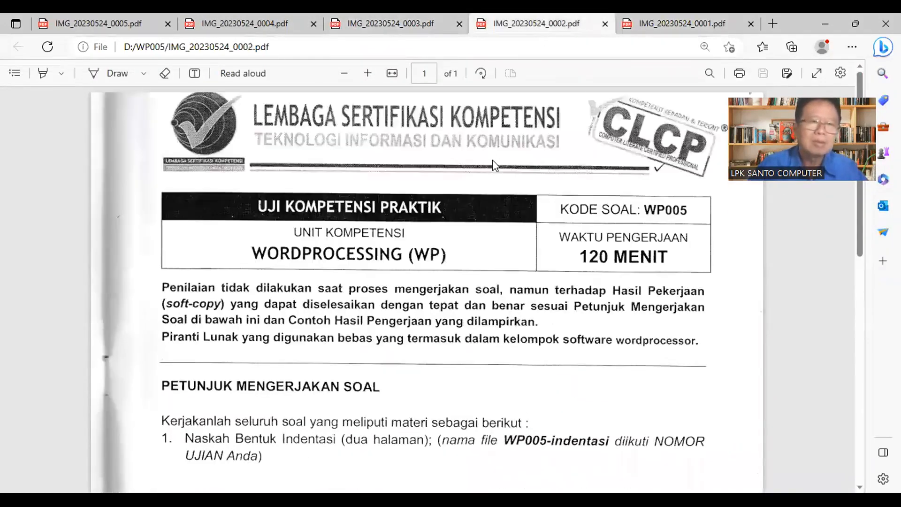
pyautogui.click(690, 23)
pyautogui.click(559, 31)
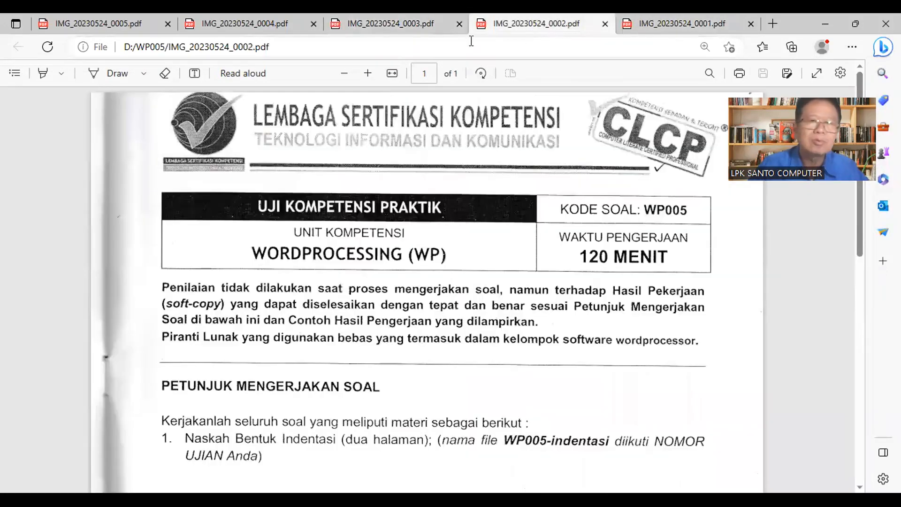
pyautogui.click(413, 27)
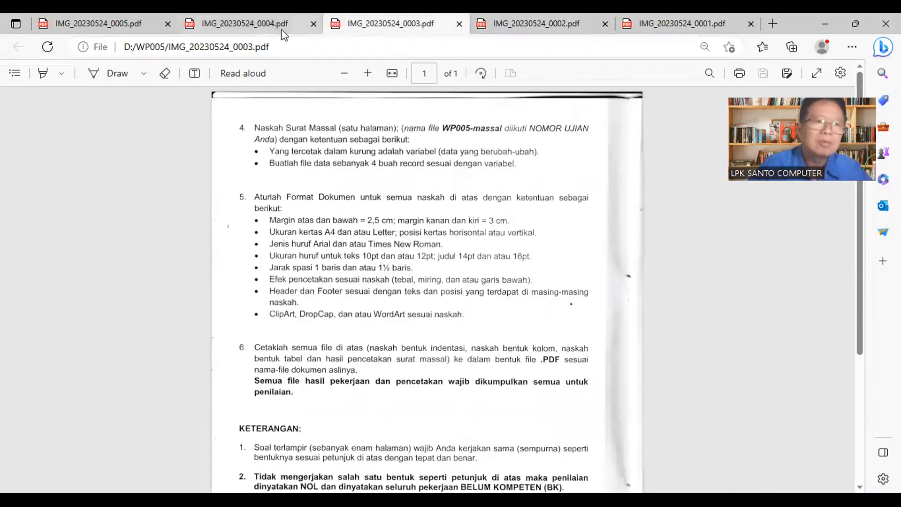
pyautogui.click(243, 29)
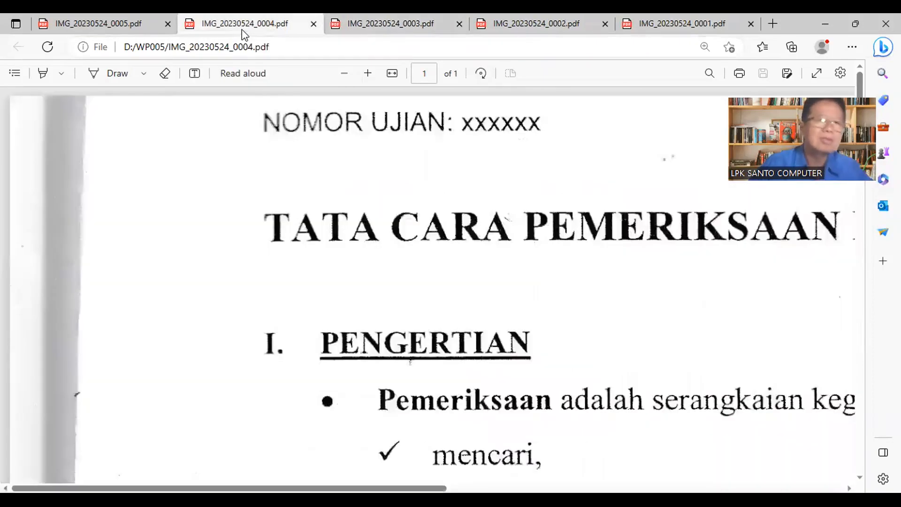
pyautogui.click(342, 75)
pyautogui.click(341, 74)
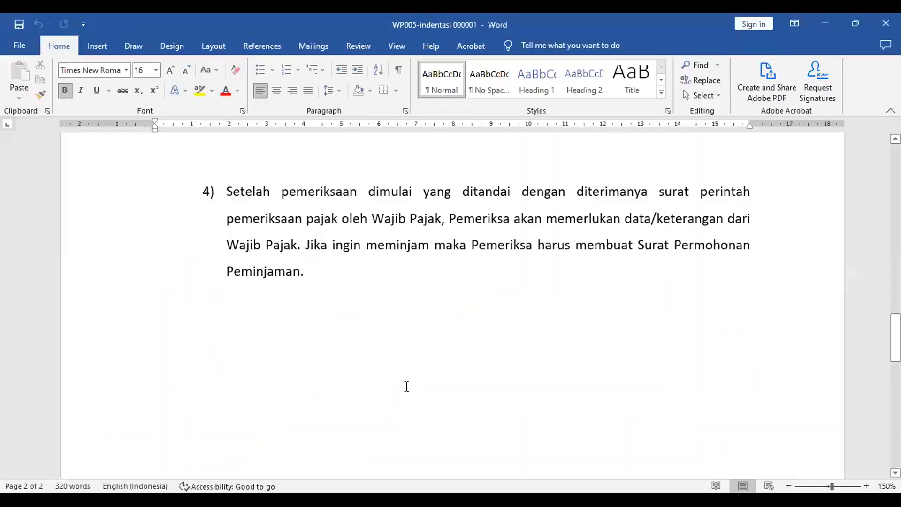
# Back in Word, add a page header reading "NOMOR UJIAN:" followed by the exam number used in the file name
pyautogui.scroll(10, 401, 381)
pyautogui.scroll(15, 399, 378)
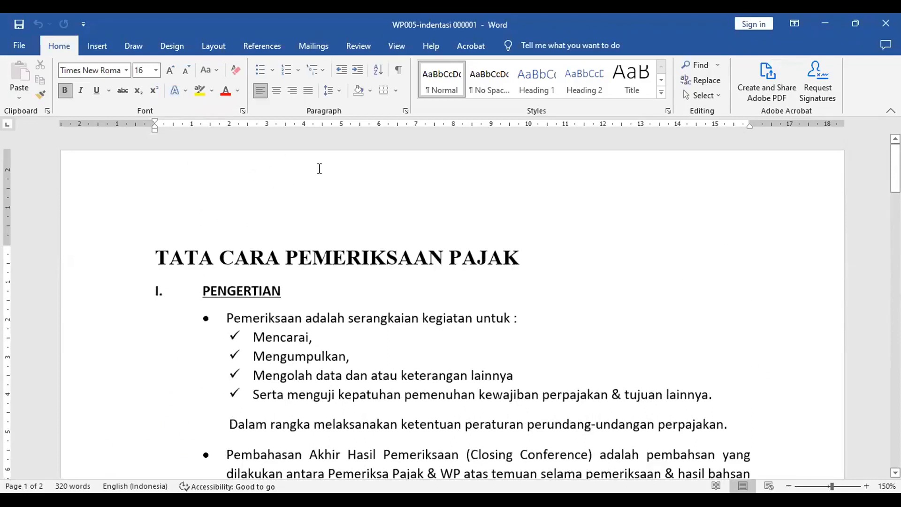
pyautogui.doubleClick(297, 186)
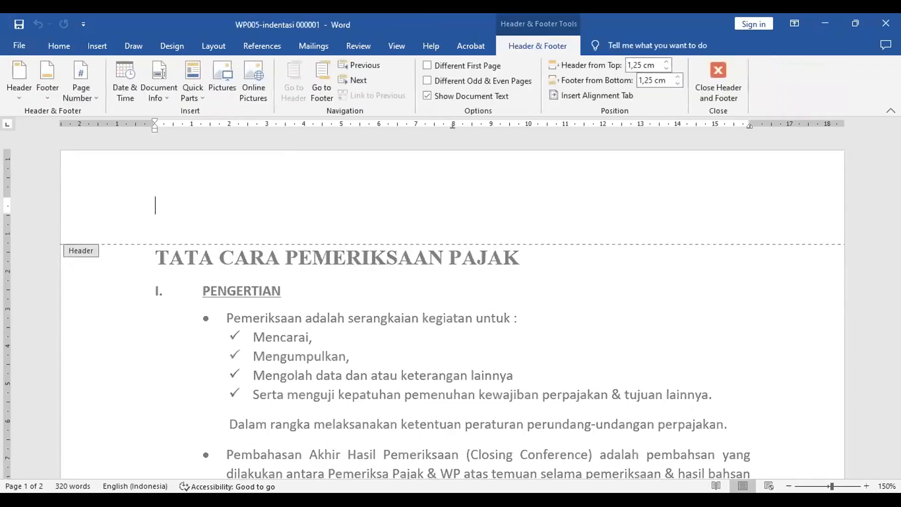
pyautogui.hotkey('alt', 'Tab')
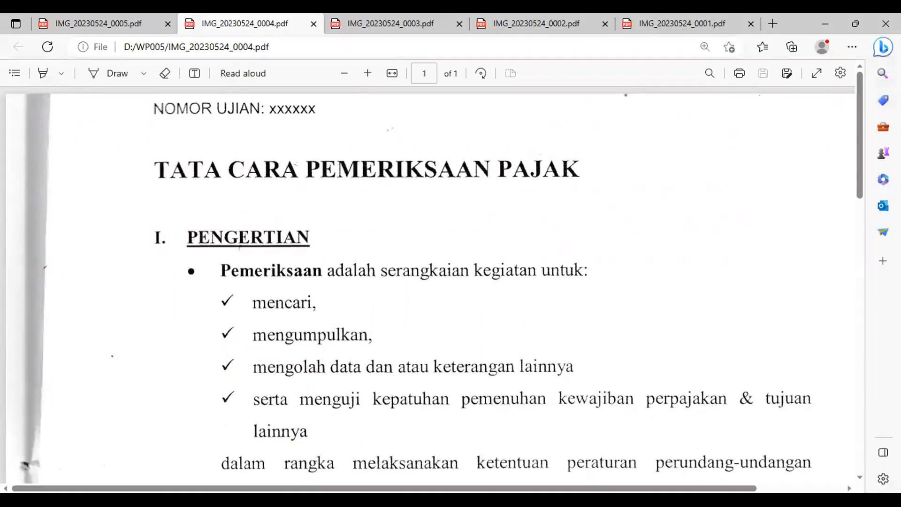
pyautogui.hotkey('alt', 'Tab')
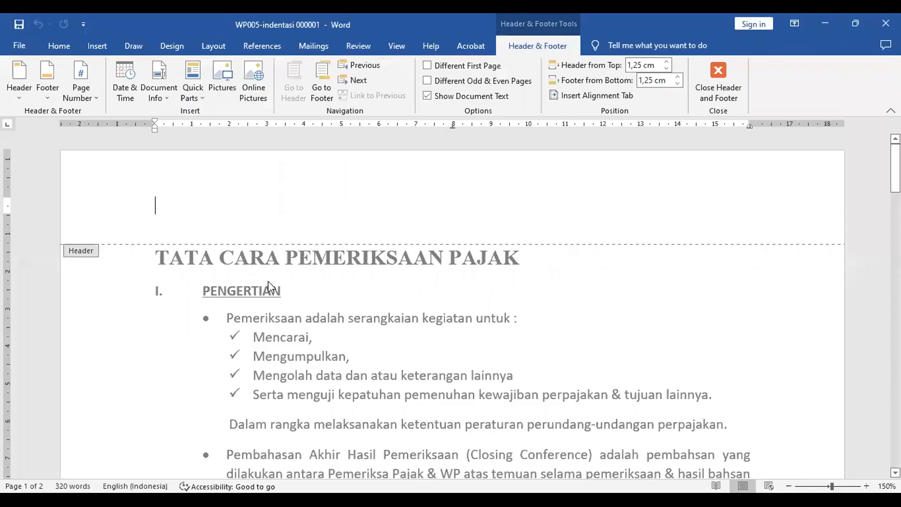
pyautogui.write('NOMOR')
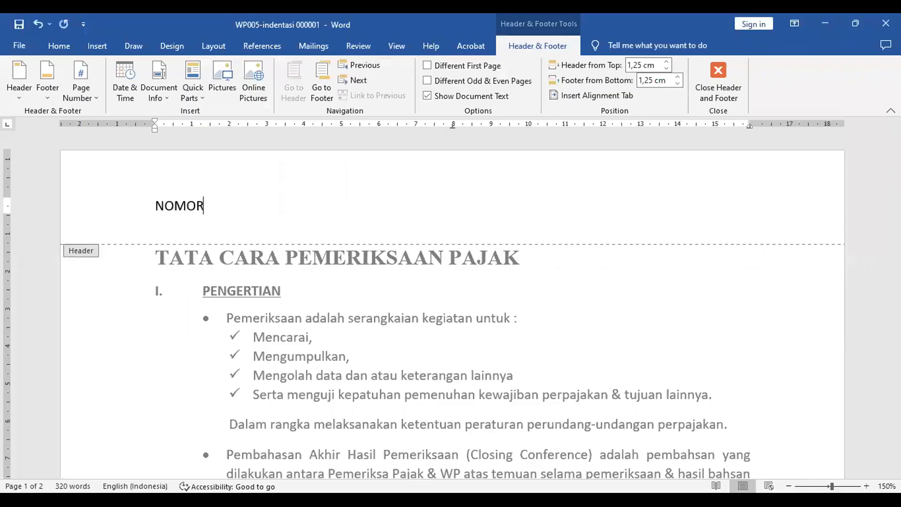
pyautogui.write(' UJIAN: 00')
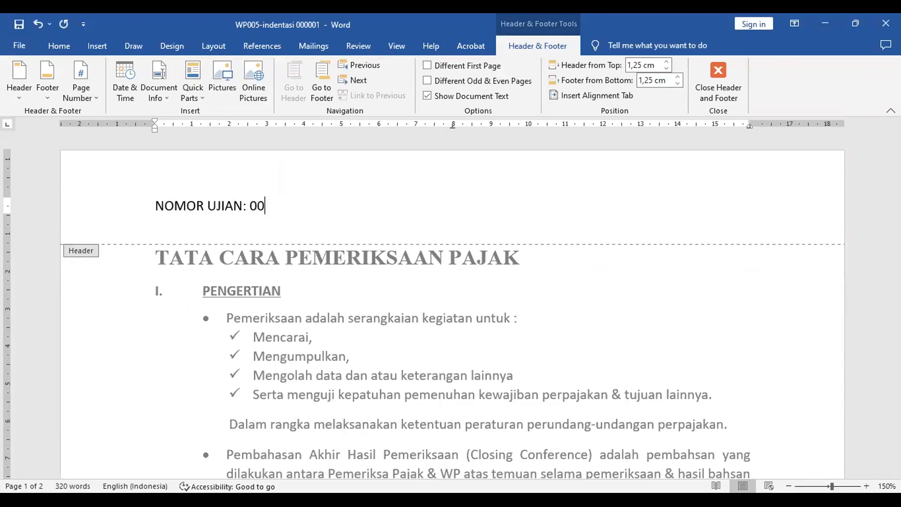
pyautogui.write('0001')
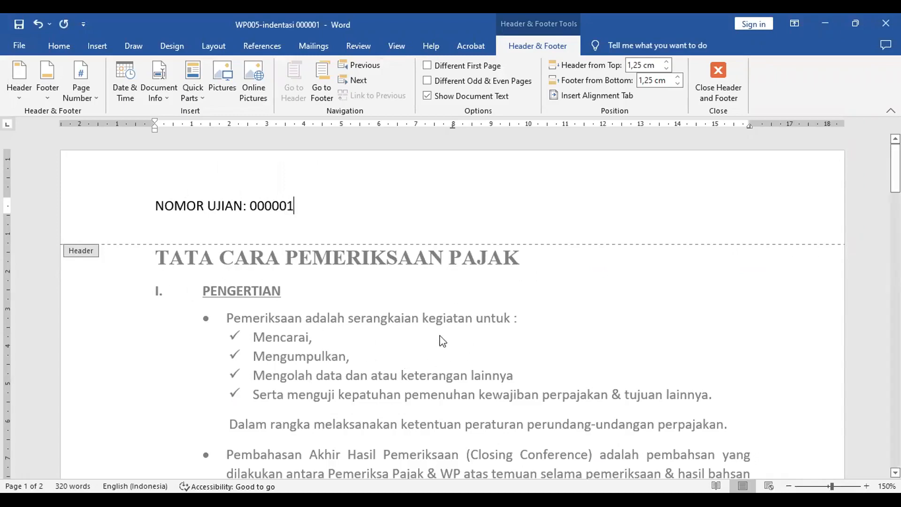
pyautogui.doubleClick(400, 366)
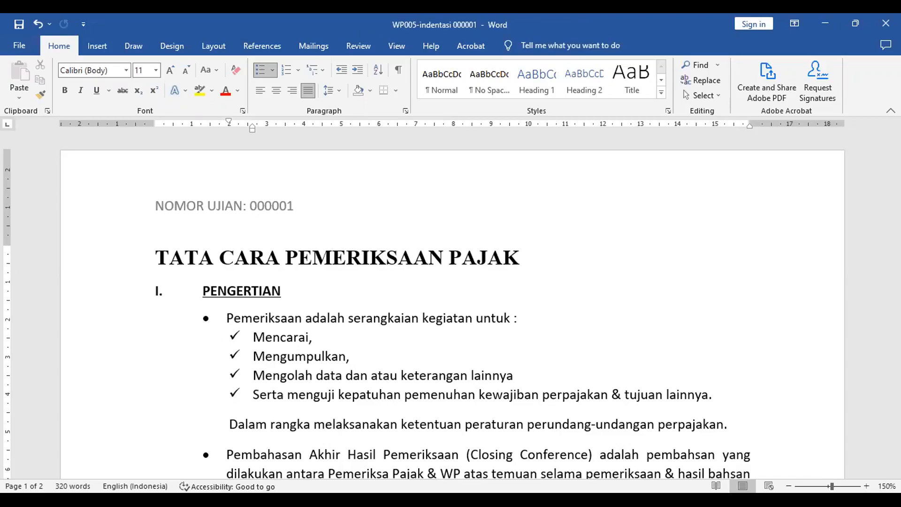
# Compare with the scanned sample and change the section I heading "PENGERTIAN" to Times New Roman
pyautogui.hotkey('alt', 'Tab')
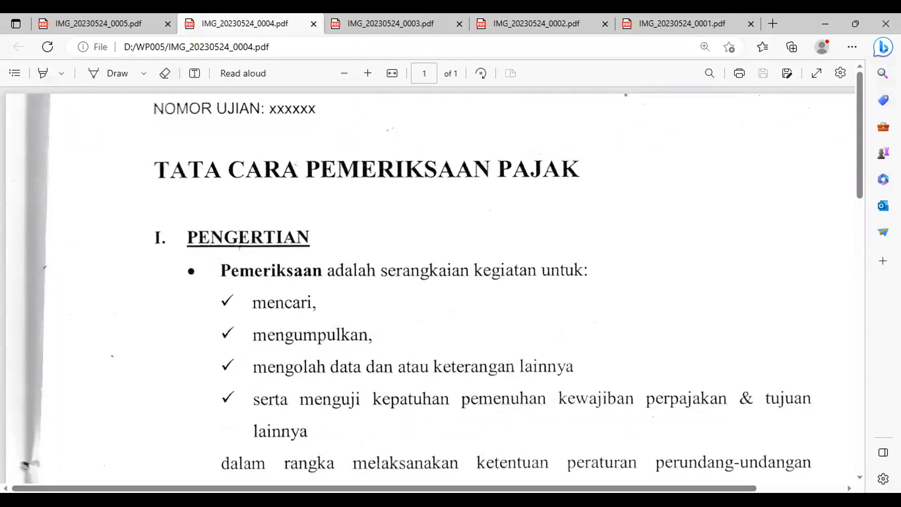
pyautogui.hotkey('alt', 'Tab')
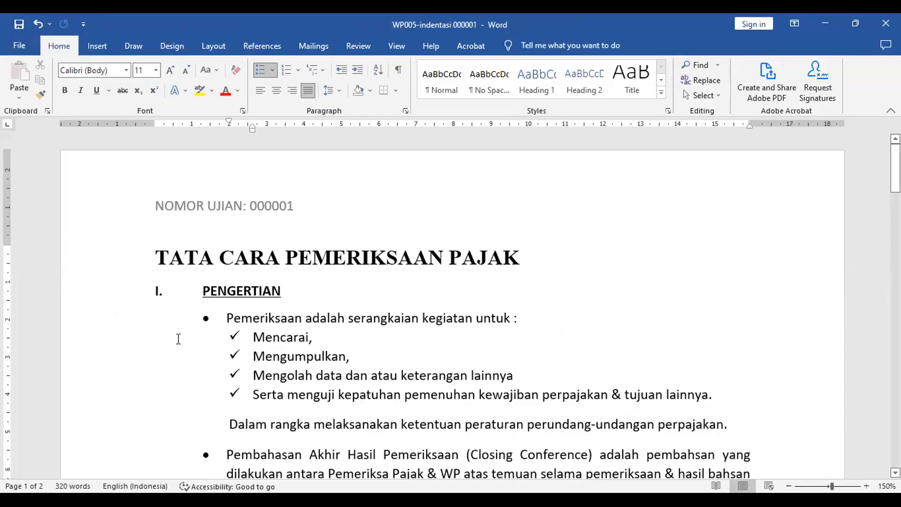
pyautogui.click(87, 299)
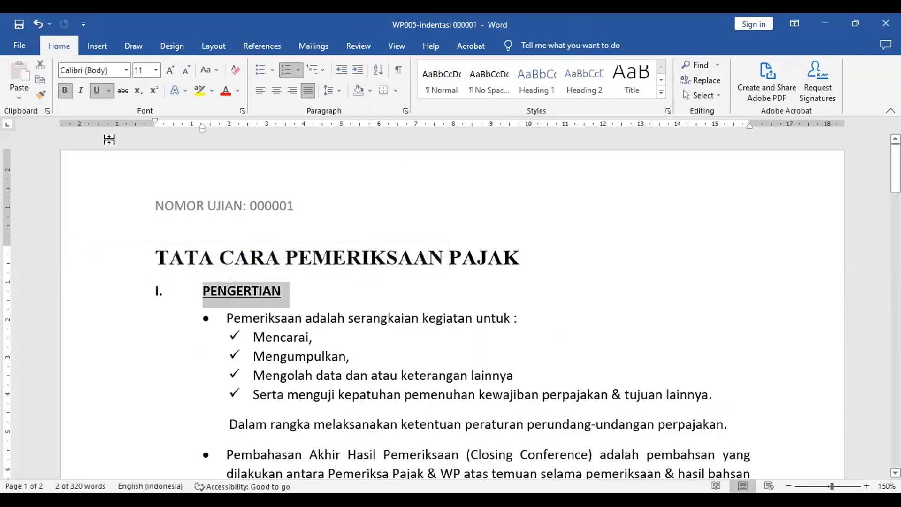
pyautogui.click(126, 71)
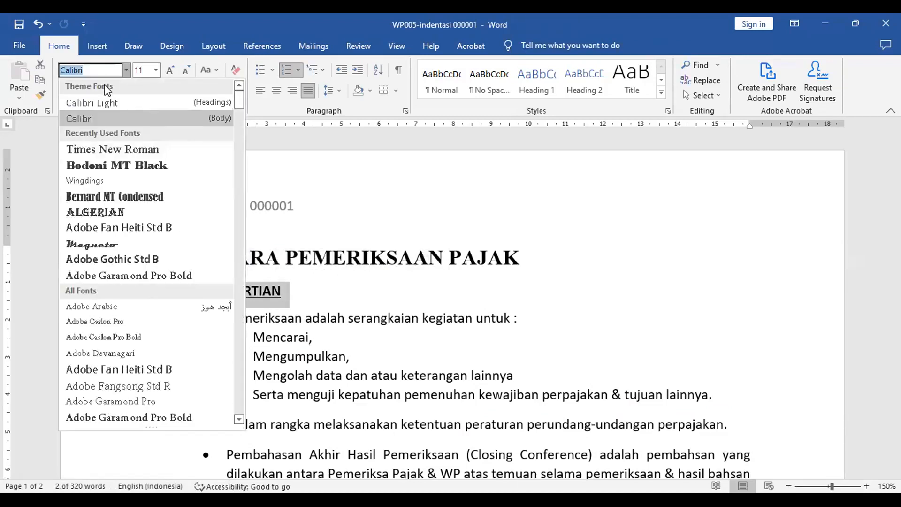
pyautogui.click(109, 151)
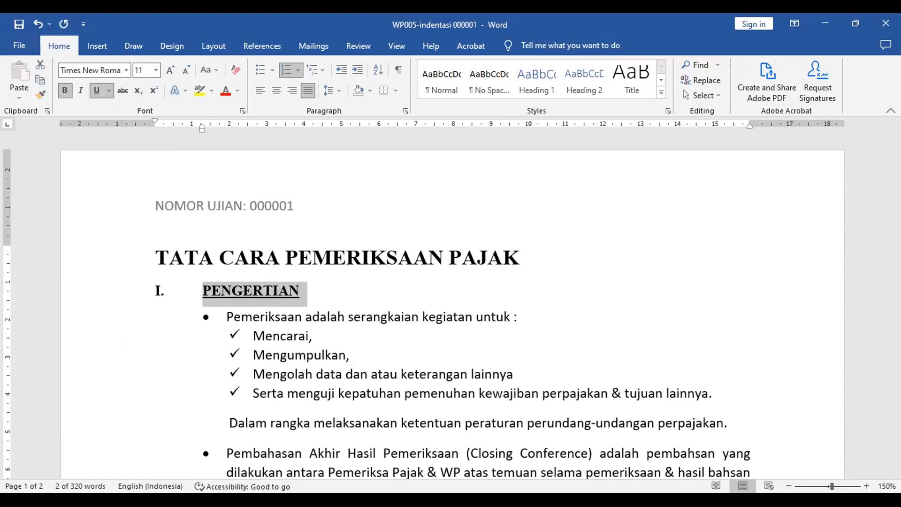
# Following the scanned sample, set the first bullet, its check-marked items and the "Dalam rangka" paragraph to 12 pt Times New Roman
pyautogui.hotkey('alt', 'Tab')
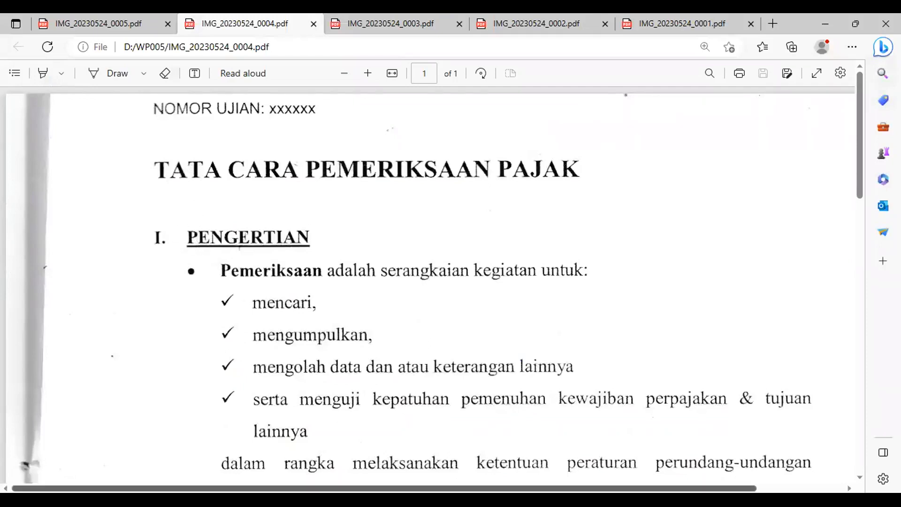
pyautogui.scroll(-1, 462, 352)
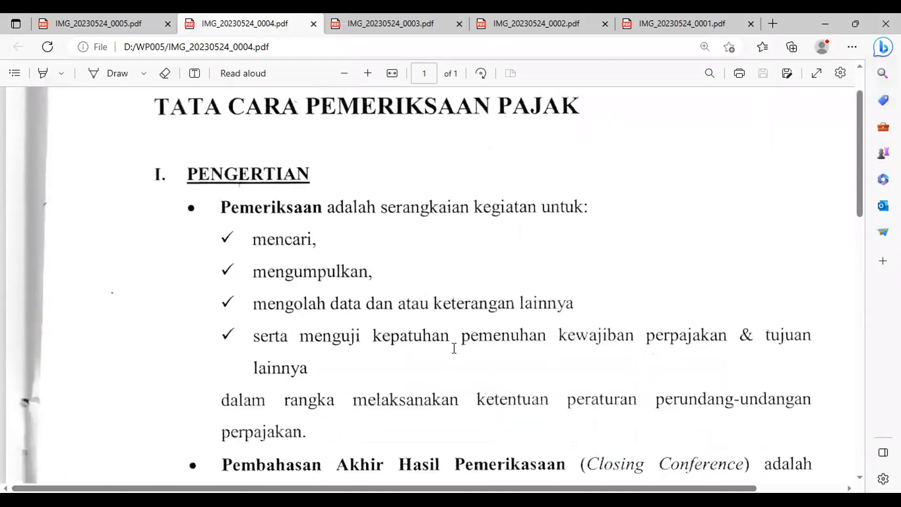
pyautogui.scroll(-1, 455, 348)
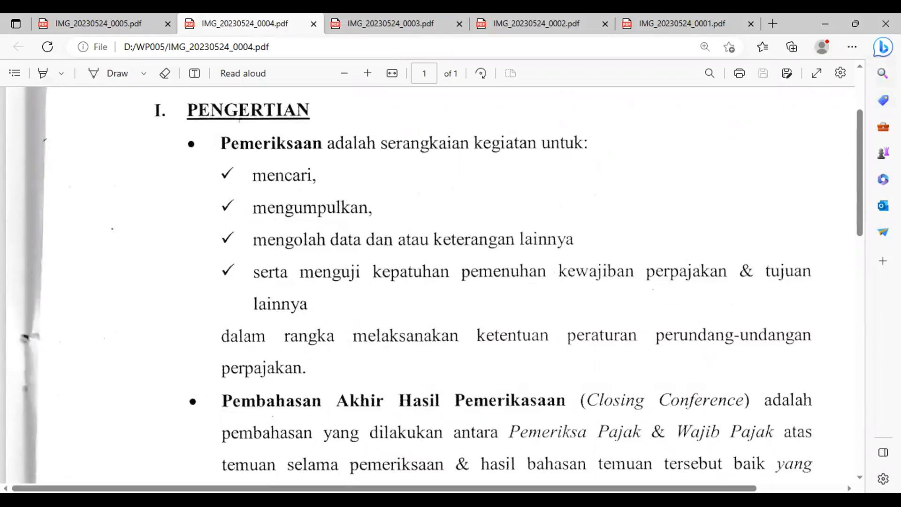
pyautogui.hotkey('alt', 'Tab')
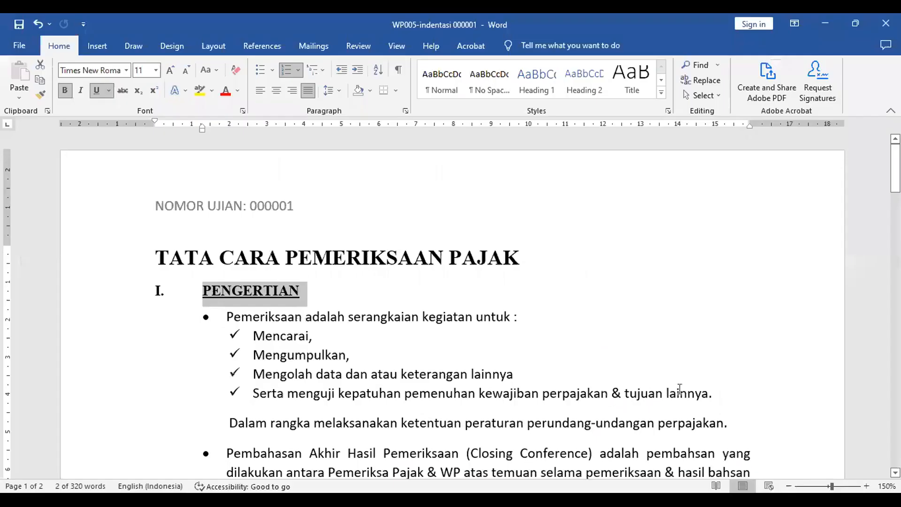
pyautogui.click(390, 376)
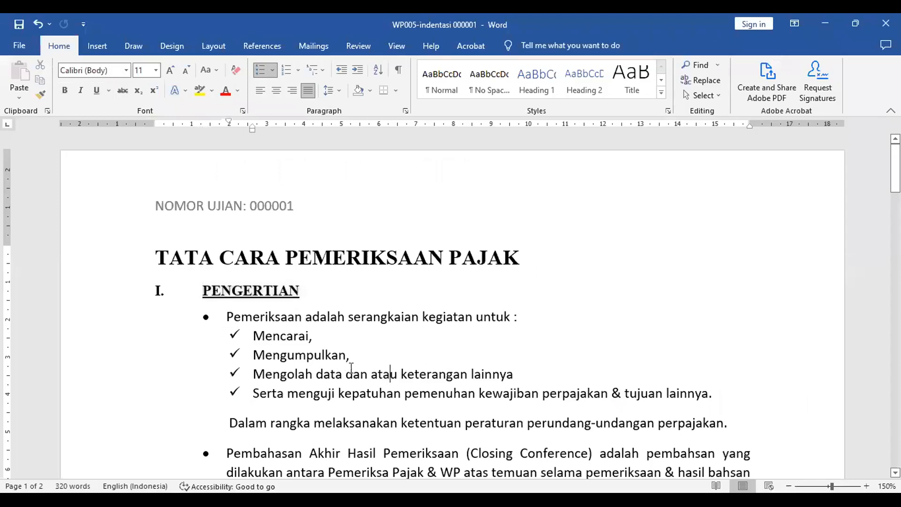
pyautogui.click(228, 318)
pyautogui.keyDown('shift'); pyautogui.click(678, 422); pyautogui.keyUp('shift')
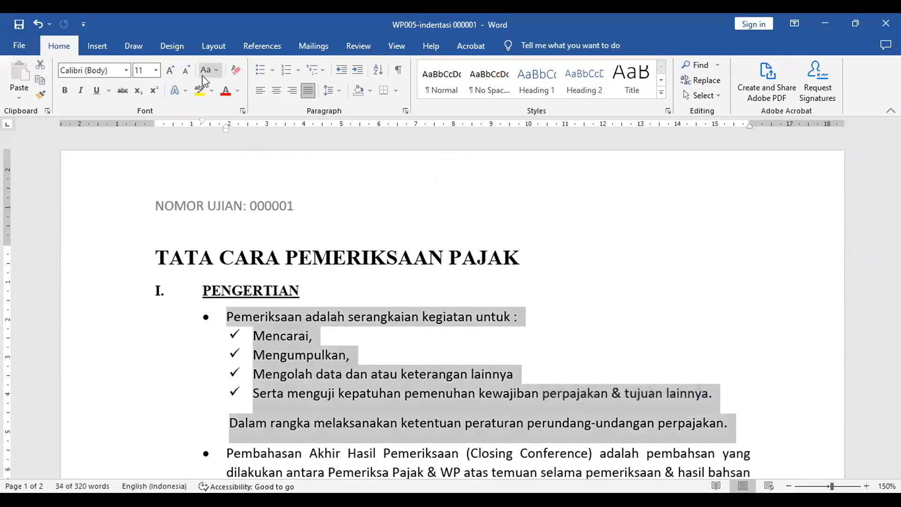
pyautogui.click(171, 70)
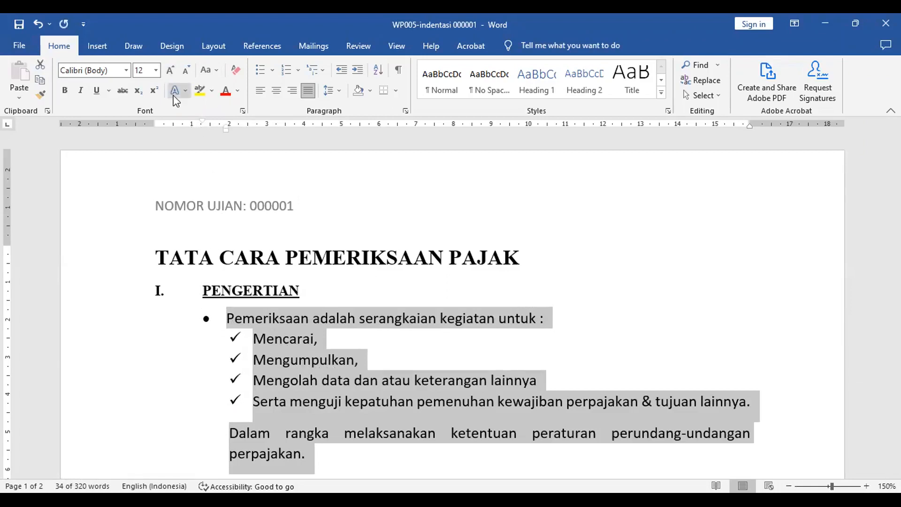
pyautogui.click(127, 71)
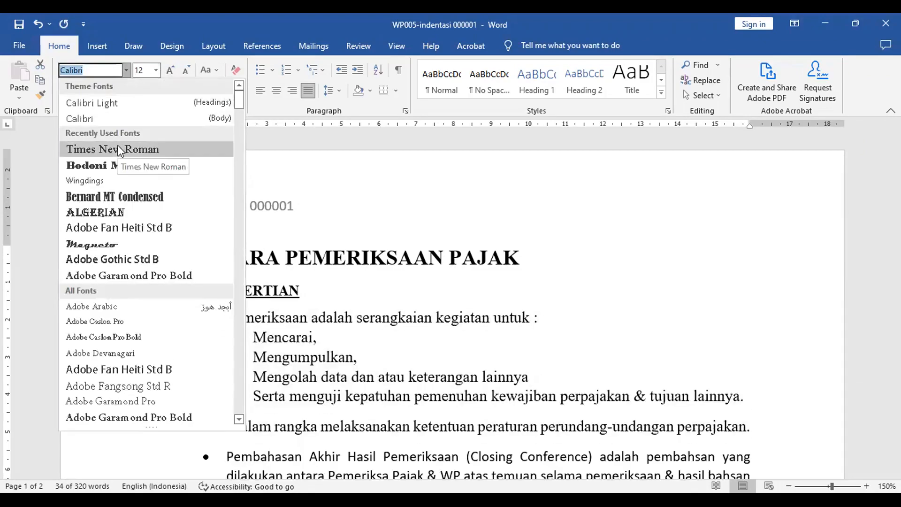
pyautogui.click(118, 149)
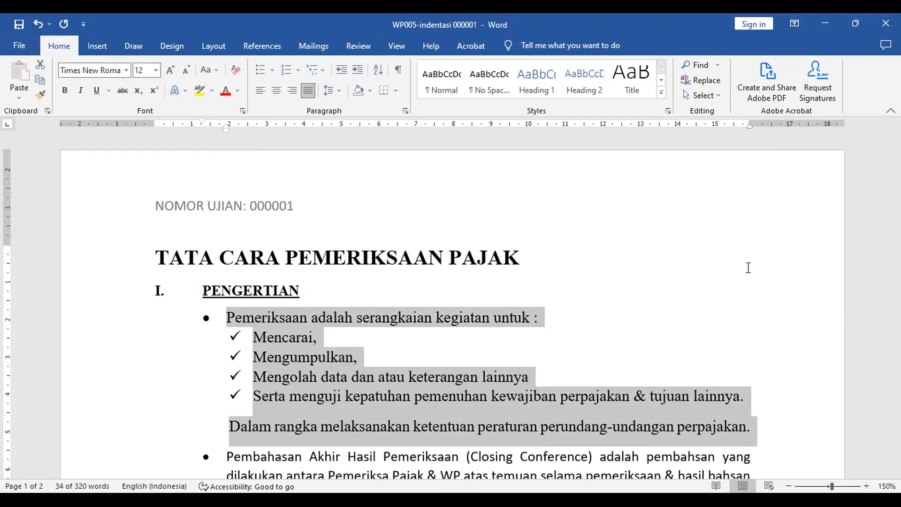
# Move the right page margin inward to about 15.2 cm on the ruler and review the text below in the document
pyautogui.moveTo(755, 119); pyautogui.dragTo(723, 134)
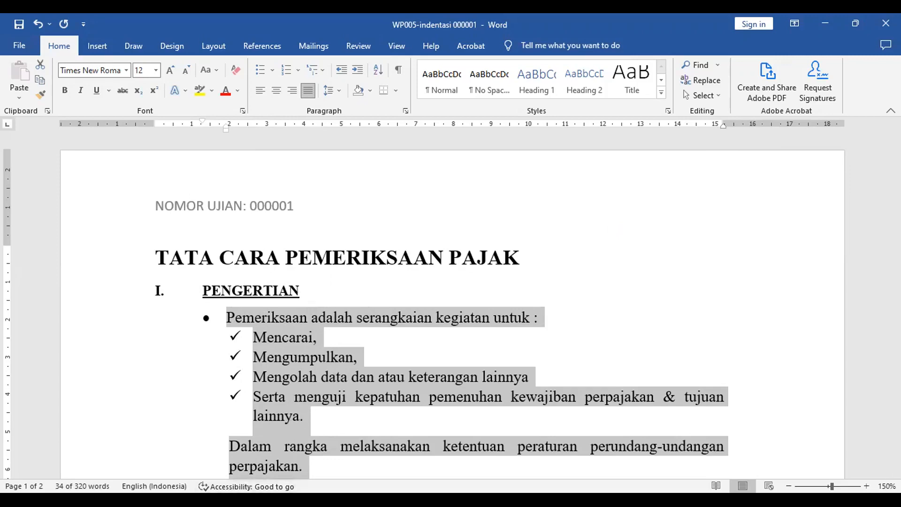
pyautogui.scroll(-2, 566, 332)
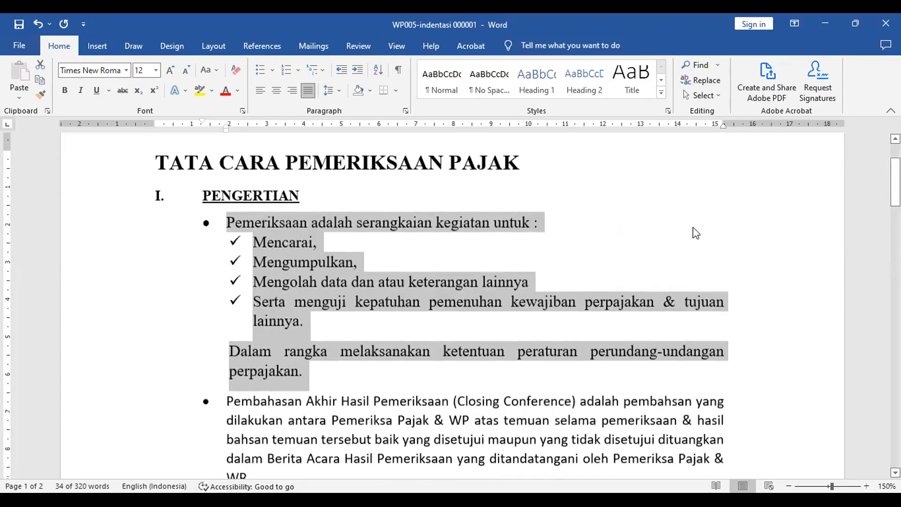
pyautogui.scroll(-3, 711, 190)
pyautogui.scroll(-15, 703, 197)
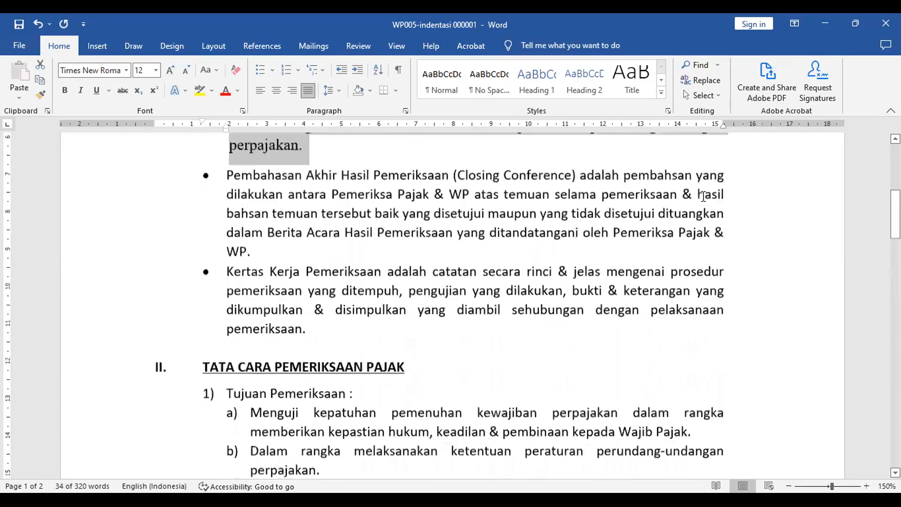
# Look through all sections of the document and compare the layout of section I with the scanned sample
pyautogui.scroll(-3, 703, 197)
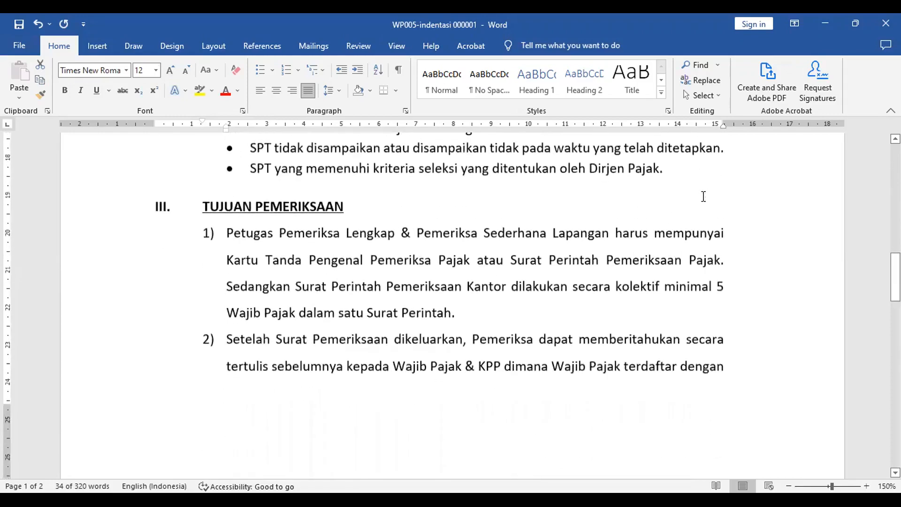
pyautogui.scroll(6, 702, 196)
pyautogui.scroll(16, 702, 197)
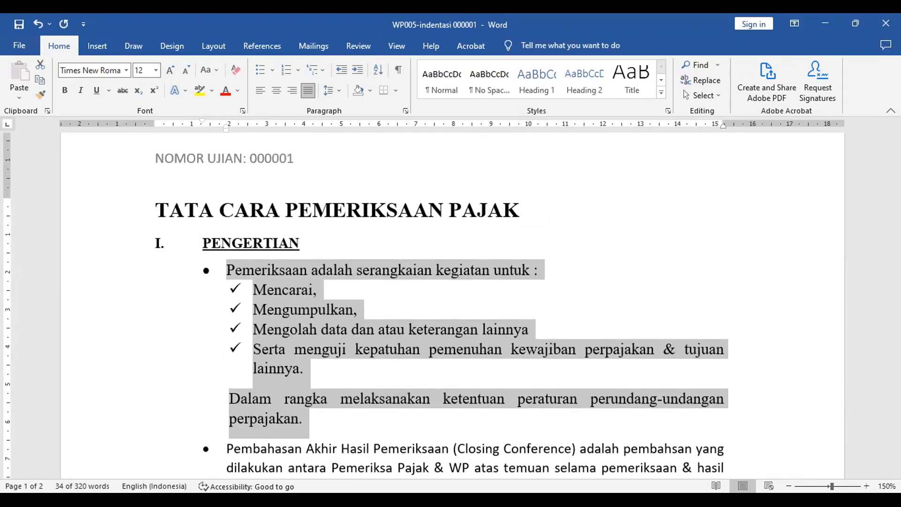
pyautogui.hotkey('alt', 'Tab')
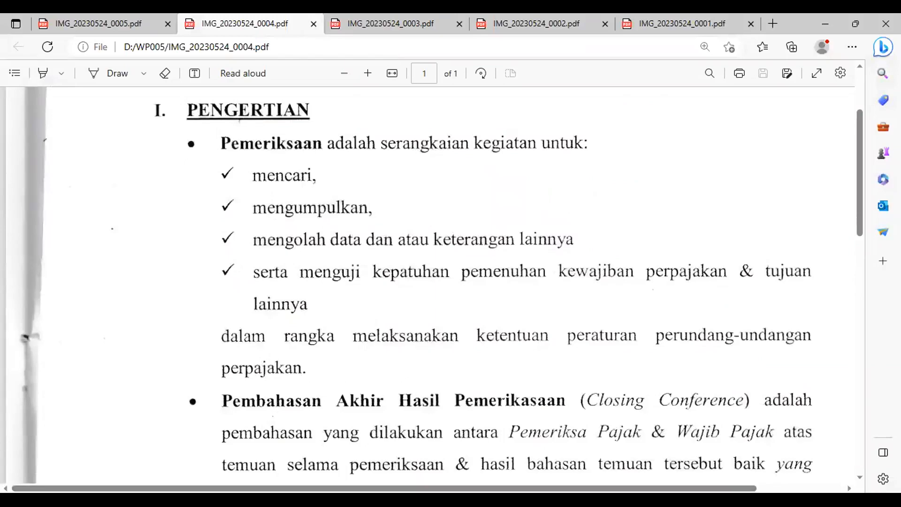
pyautogui.hotkey('alt', 'Tab')
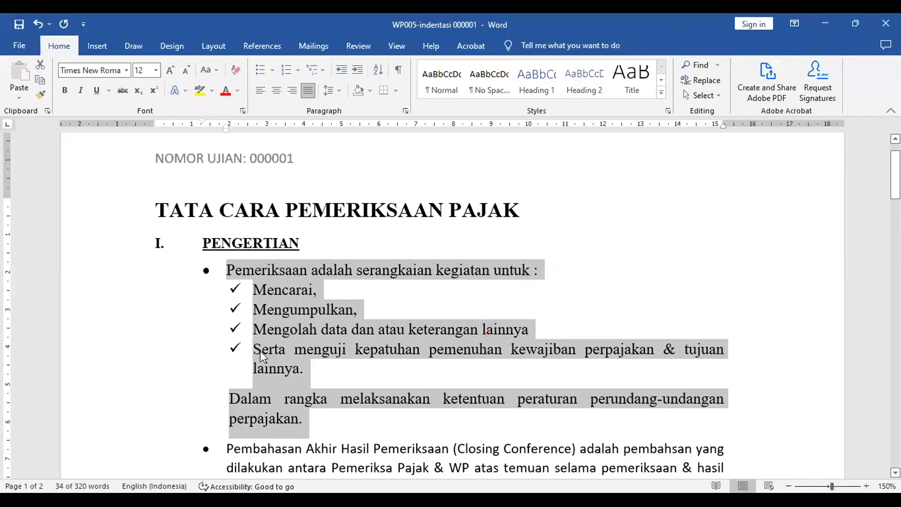
pyautogui.scroll(-2, 260, 351)
pyautogui.scroll(4, 300, 371)
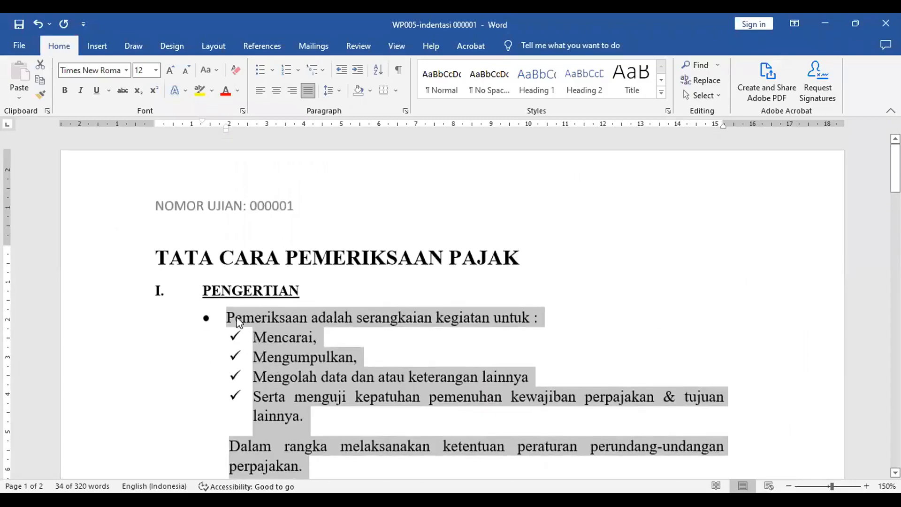
pyautogui.scroll(-5, 400, 340)
pyautogui.scroll(-10, 400, 340)
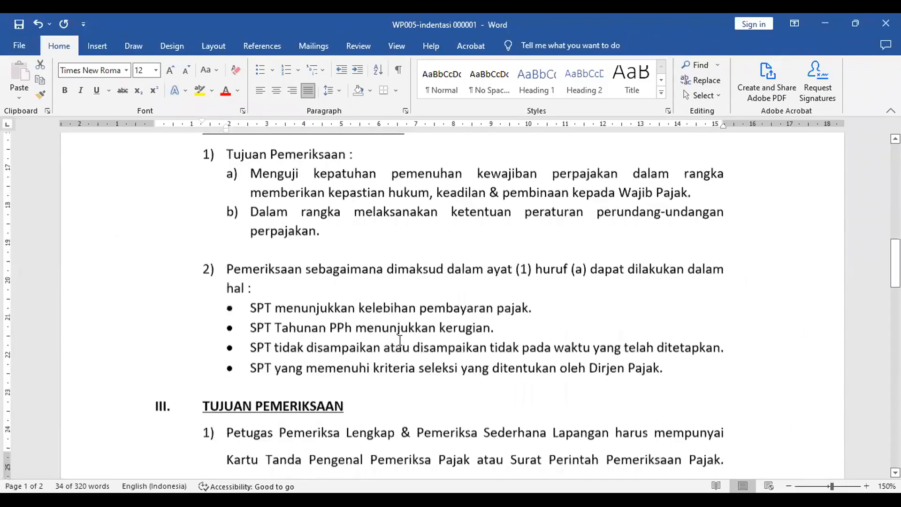
pyautogui.scroll(-5, 656, 276)
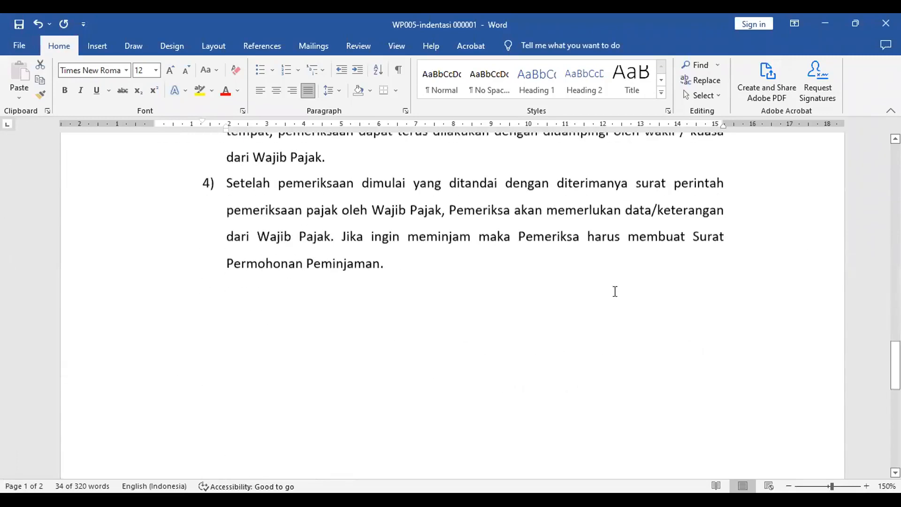
pyautogui.scroll(11, 495, 244)
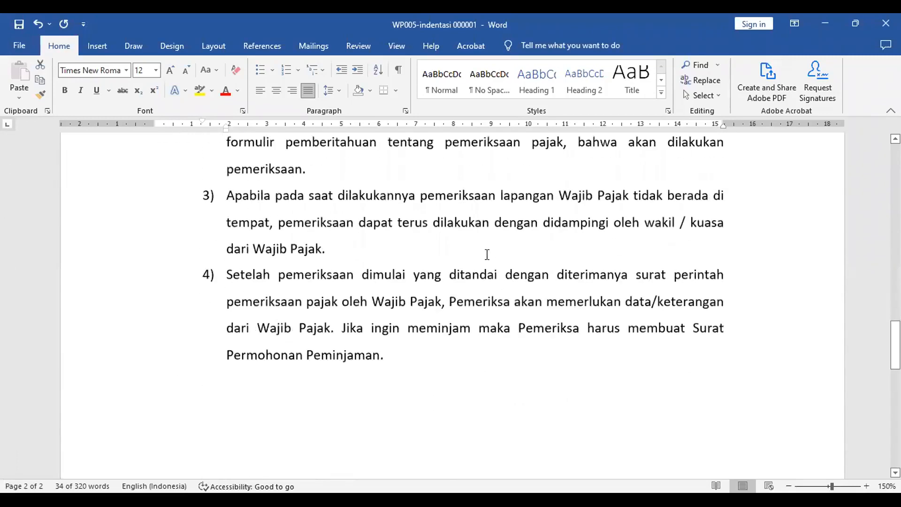
pyautogui.scroll(14, 425, 288)
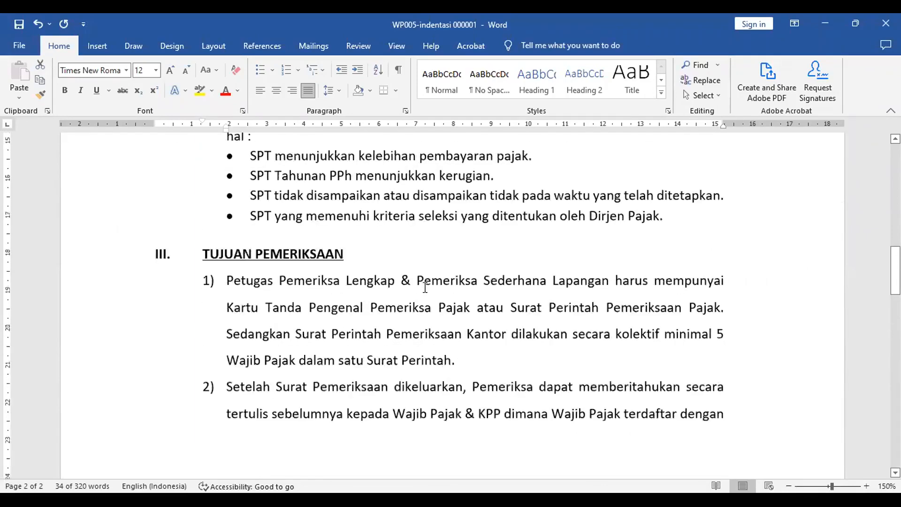
pyautogui.scroll(3, 424, 285)
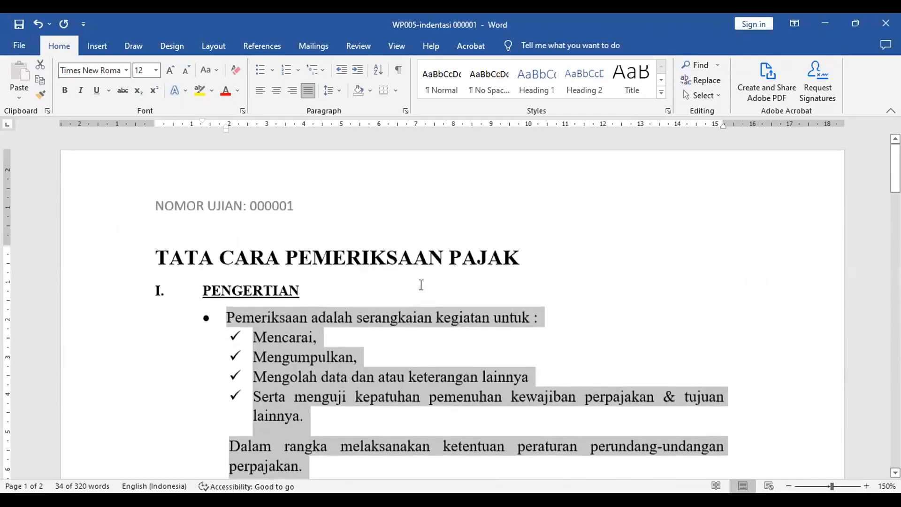
pyautogui.scroll(-3, 325, 361)
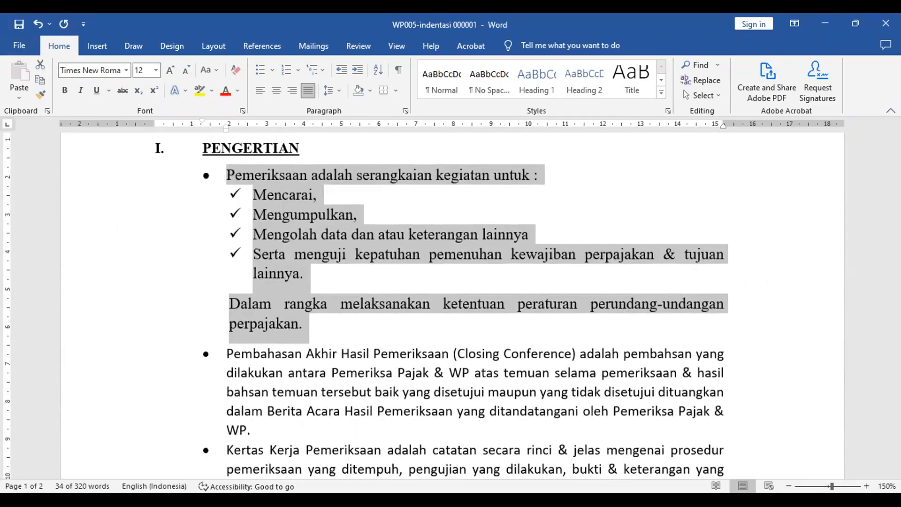
# Following the scanned sample, set the line spacing of all text under the section I heading "PENGERTIAN" to 1.5
pyautogui.hotkey('alt', 'Tab')
pyautogui.scroll(-10, 295, 261)
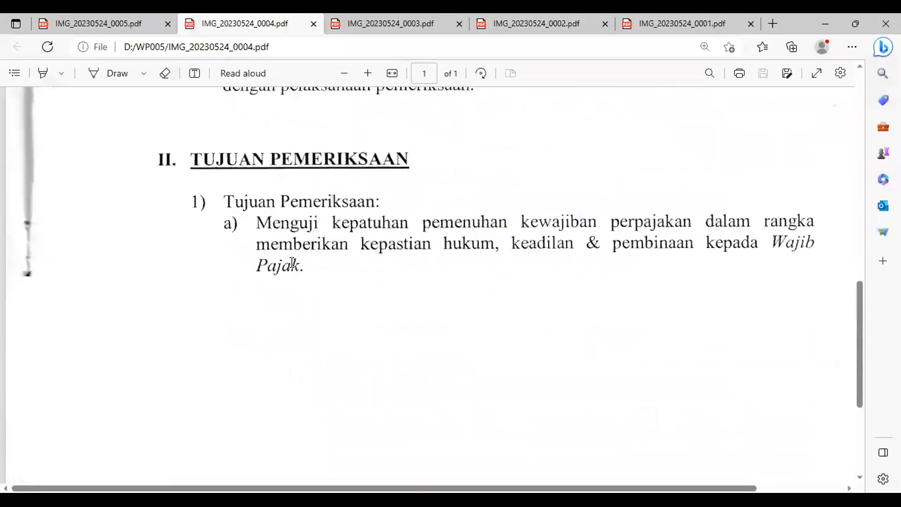
pyautogui.scroll(-1, 292, 263)
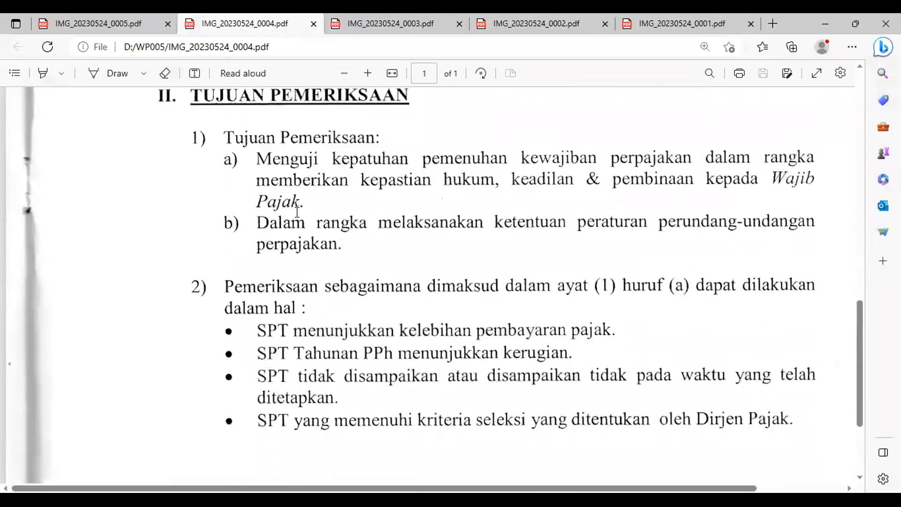
pyautogui.scroll(7, 308, 304)
pyautogui.scroll(5, 310, 305)
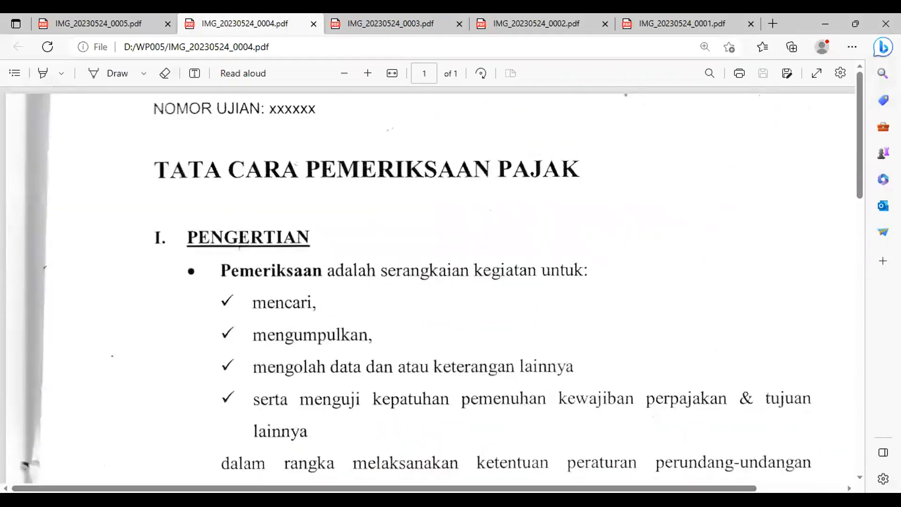
pyautogui.hotkey('alt', 'Tab')
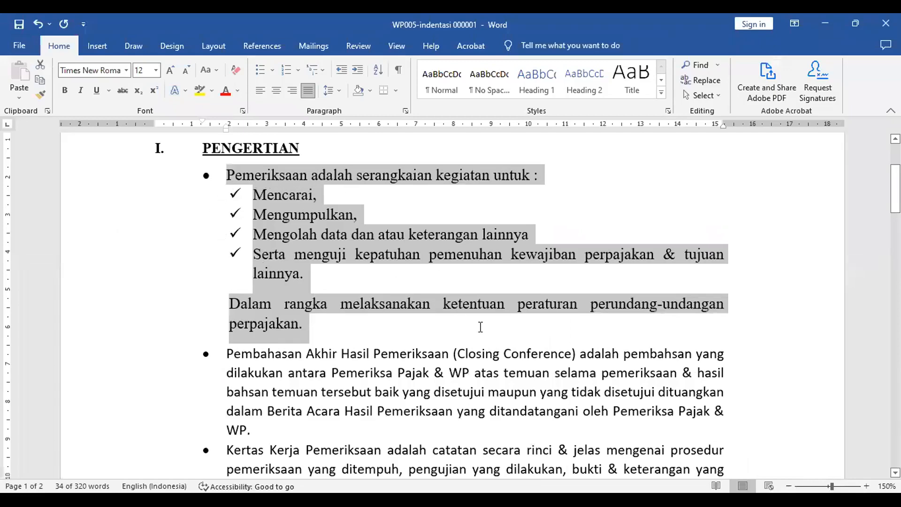
pyautogui.scroll(-3, 425, 352)
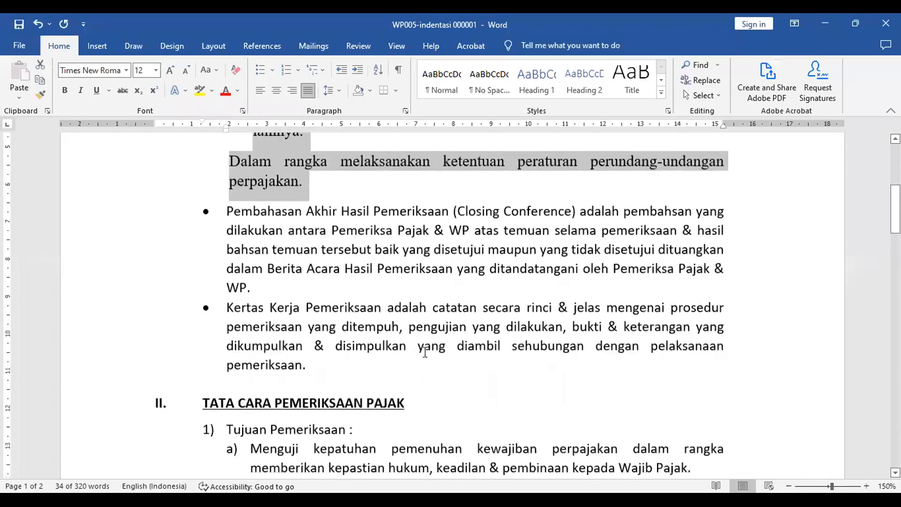
pyautogui.keyDown('shift'); pyautogui.click(329, 365); pyautogui.keyUp('shift')
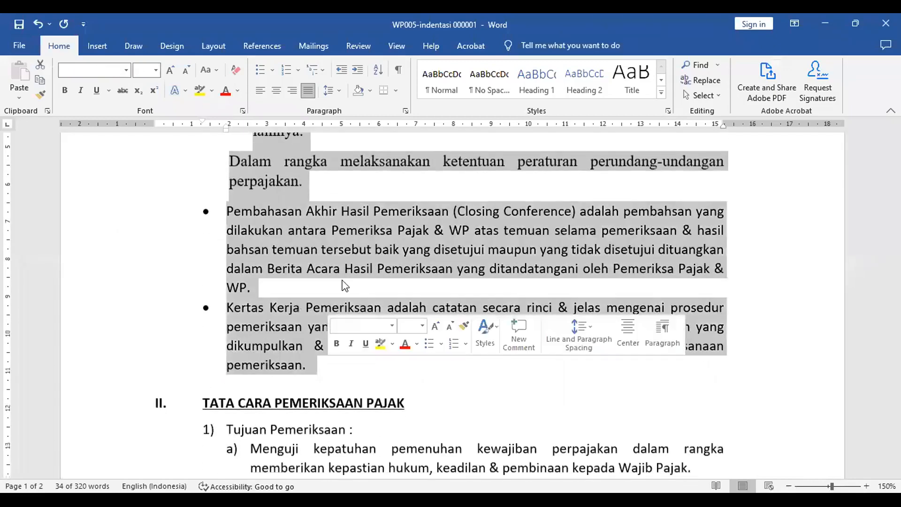
pyautogui.click(334, 91)
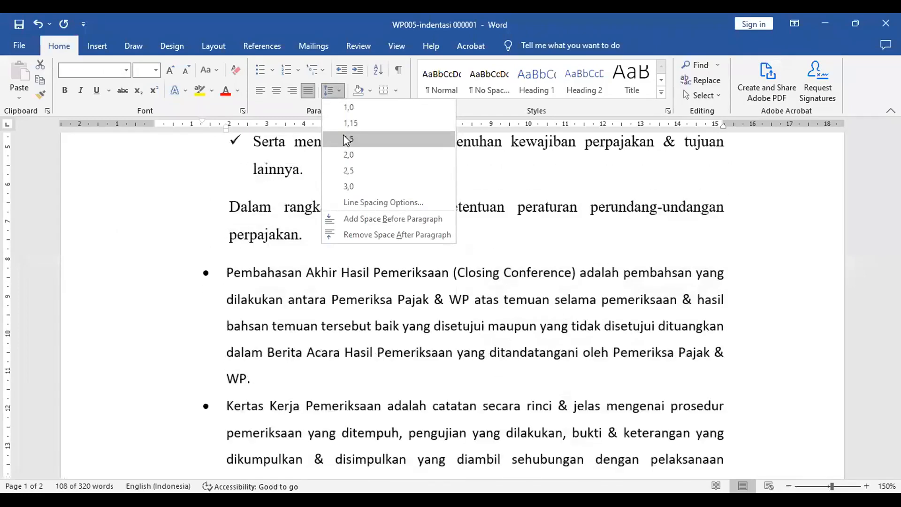
pyautogui.click(346, 140)
pyautogui.click(380, 255)
pyautogui.scroll(4, 383, 258)
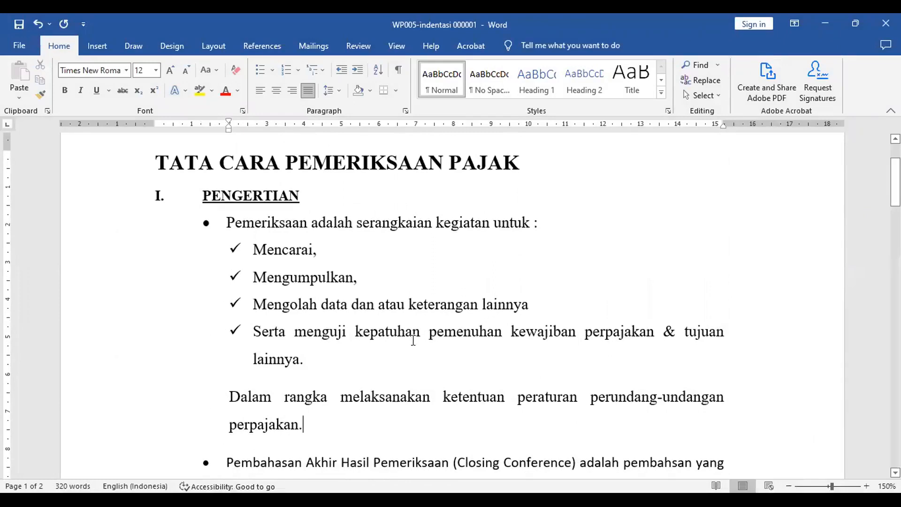
# Compare sections II and III in Word with the scanned sample, examining where its first page ends and its footer
pyautogui.scroll(-12, 350, 330)
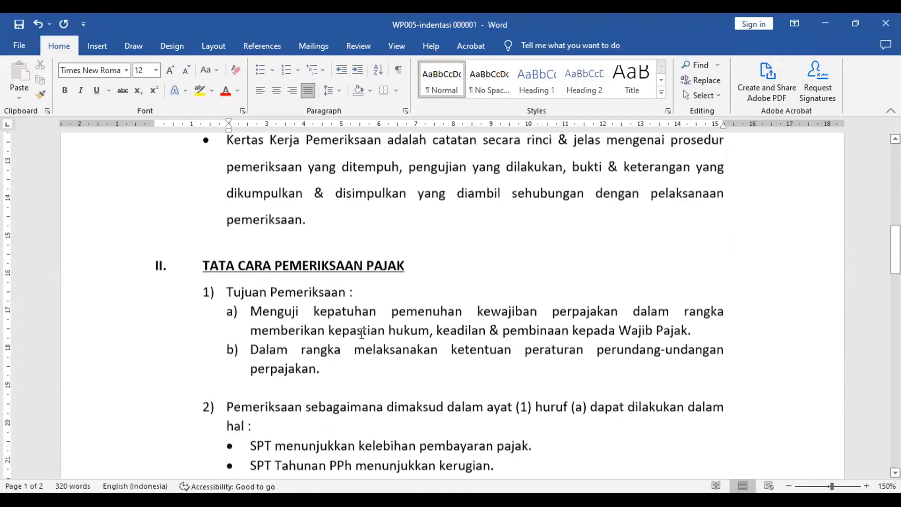
pyautogui.scroll(-1, 362, 334)
pyautogui.scroll(-3, 306, 411)
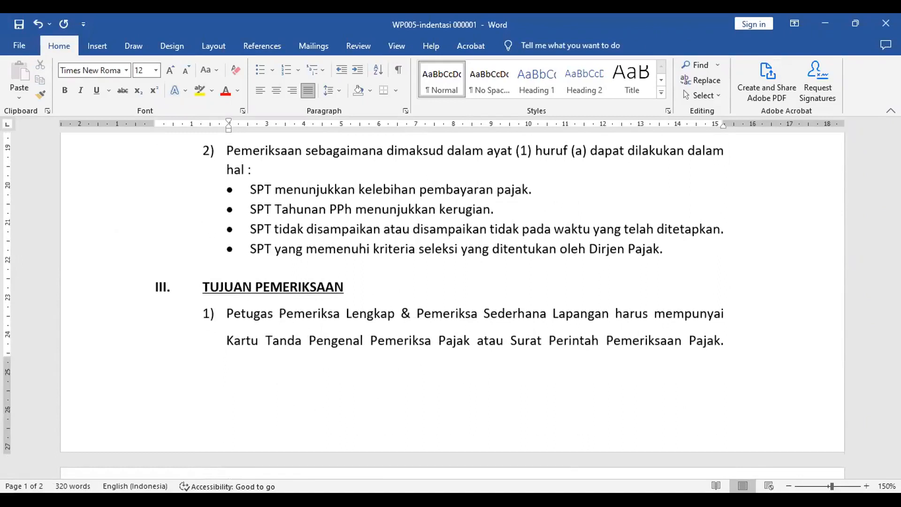
pyautogui.hotkey('alt', 'Tab')
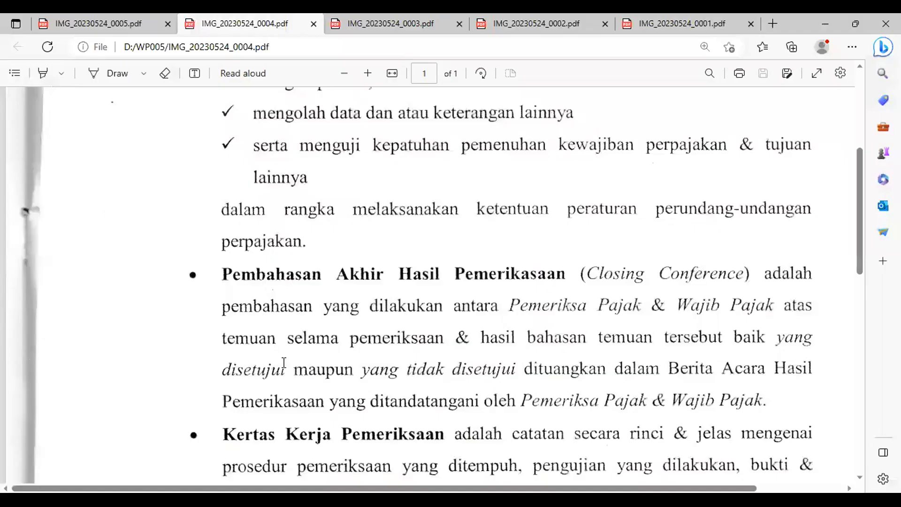
pyautogui.scroll(-4, 268, 332)
pyautogui.scroll(-4, 266, 334)
pyautogui.scroll(-5, 266, 334)
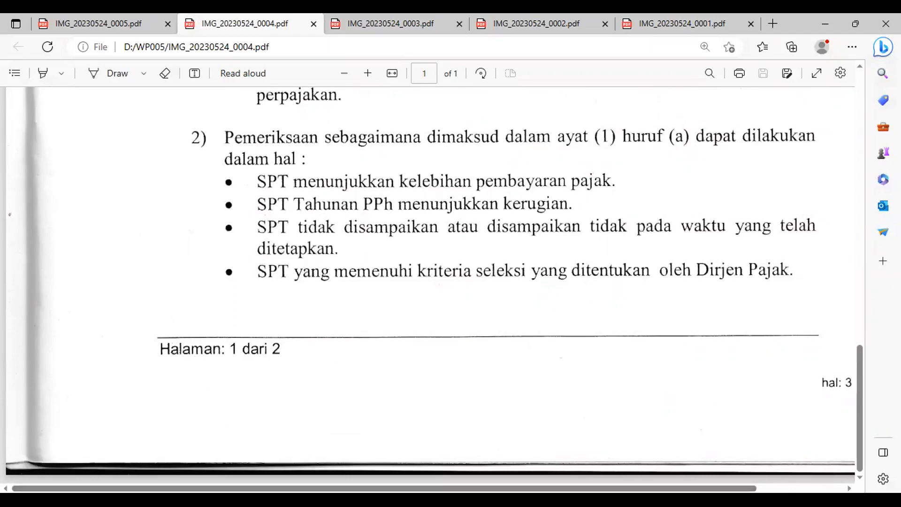
pyautogui.hotkey('alt', 'Tab')
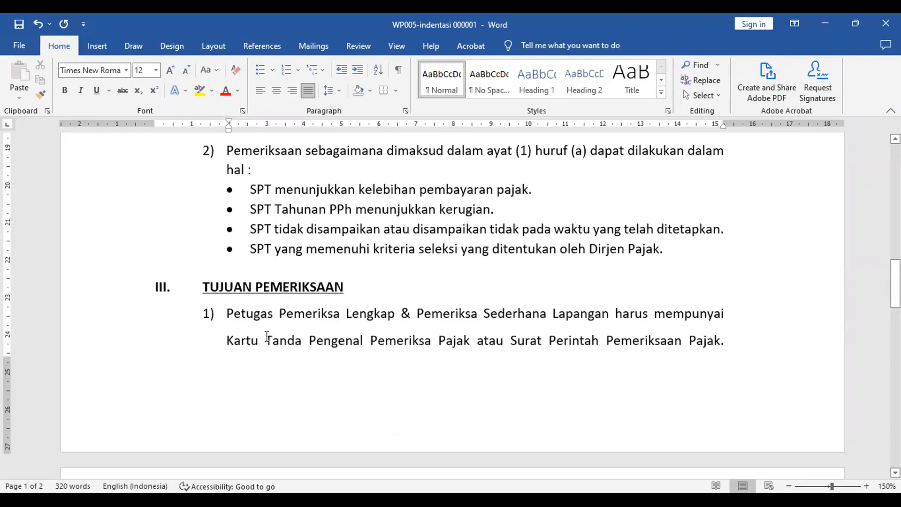
# Insert a page break after the "SPT yang memenuhi kriteria seleksi" bullet and remove the empty bullet line above the section III heading
pyautogui.click(676, 253)
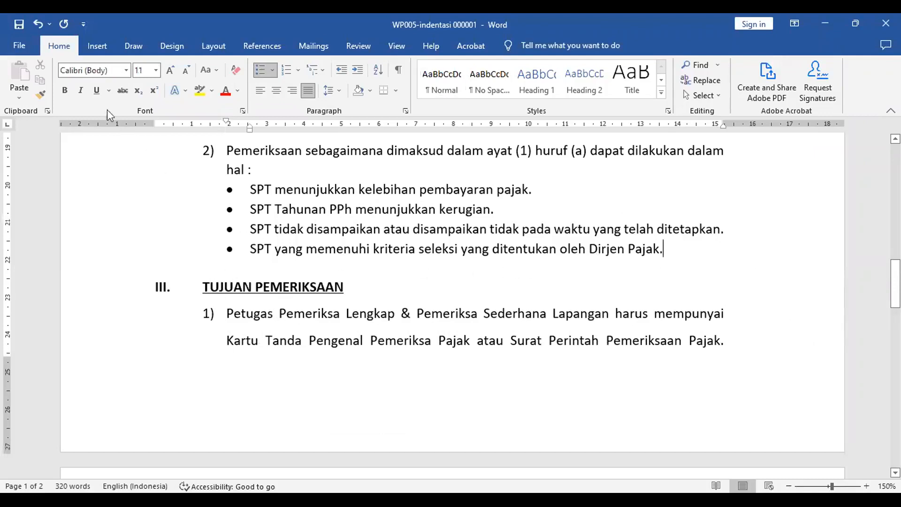
pyautogui.click(92, 44)
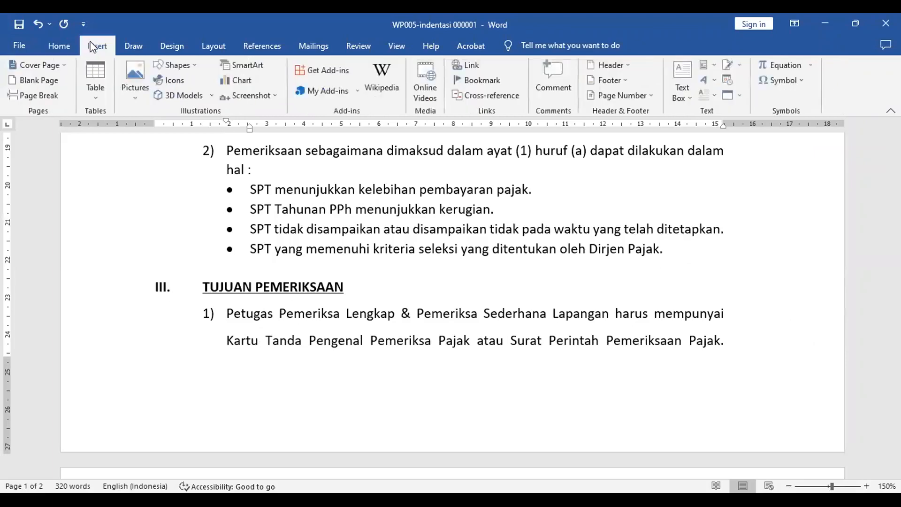
pyautogui.click(37, 96)
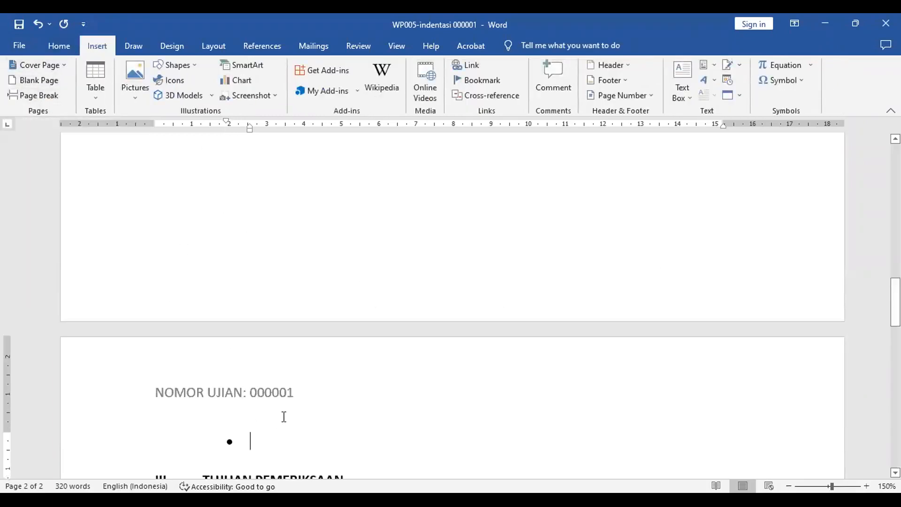
pyautogui.press('BackSpace')
pyautogui.press('BackSpace')
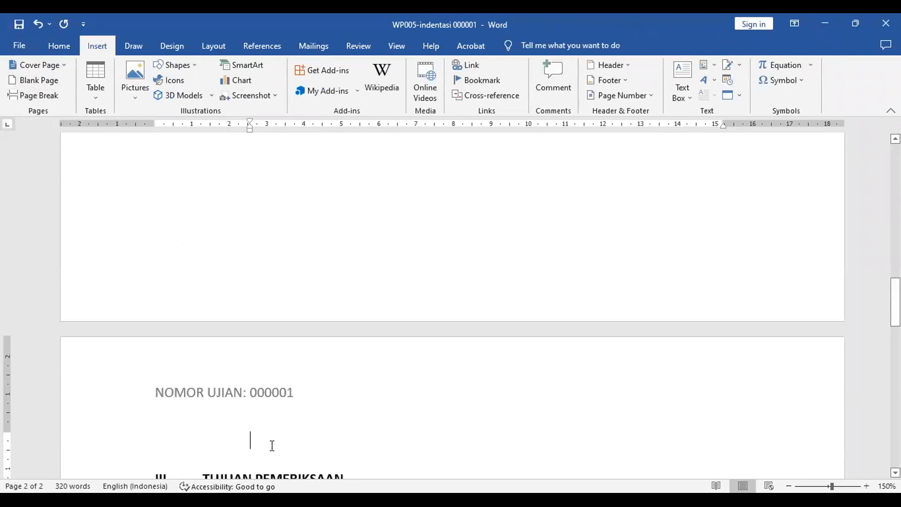
pyautogui.write('TUJUAN PEMERIKSAAN')
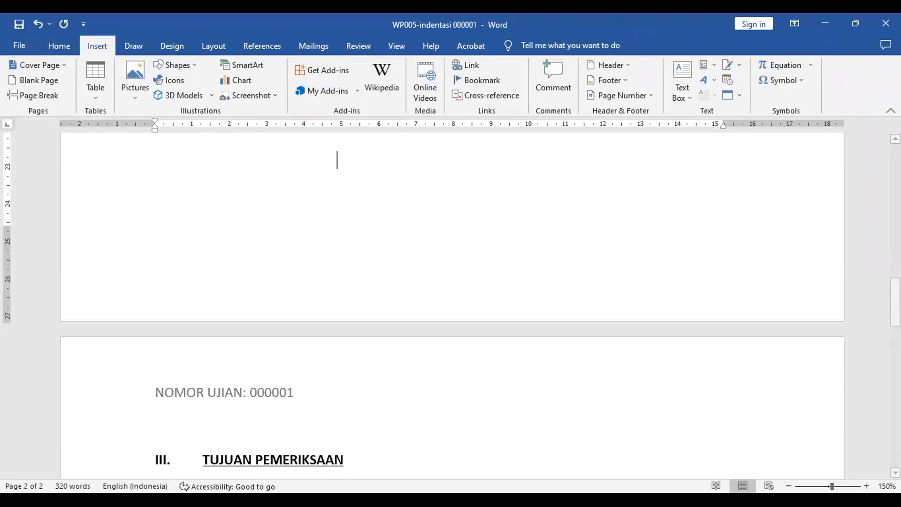
pyautogui.scroll(-3, 451, 329)
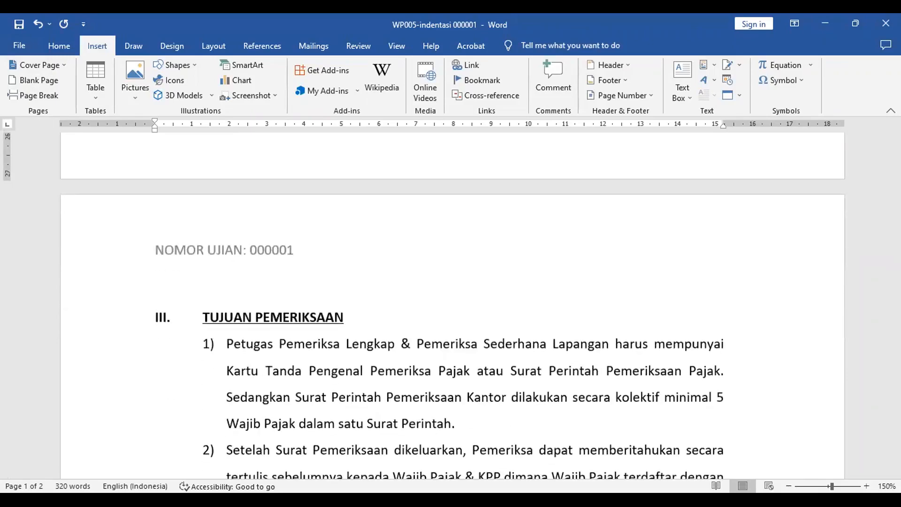
# Check the first page's footer in the scanned sample against the end of page 1 in the Word document
pyautogui.hotkey('alt', 'Tab')
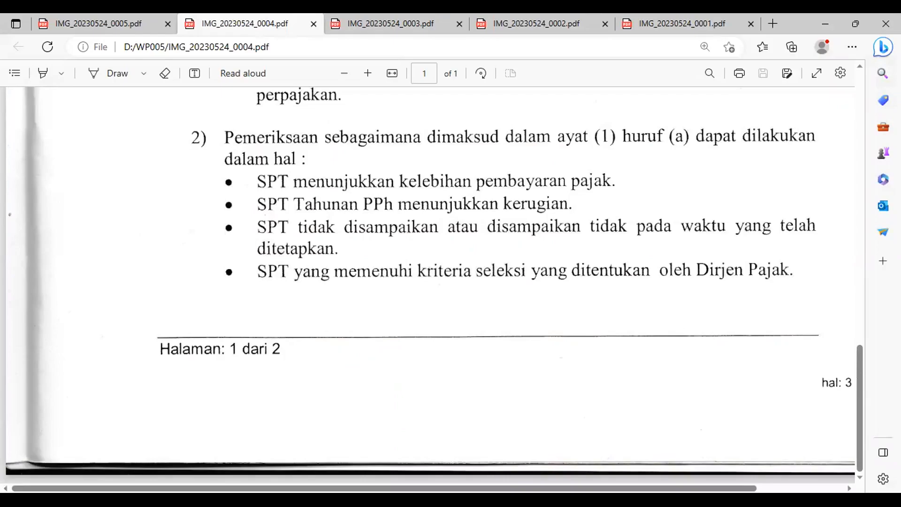
pyautogui.hotkey('alt', 'Tab')
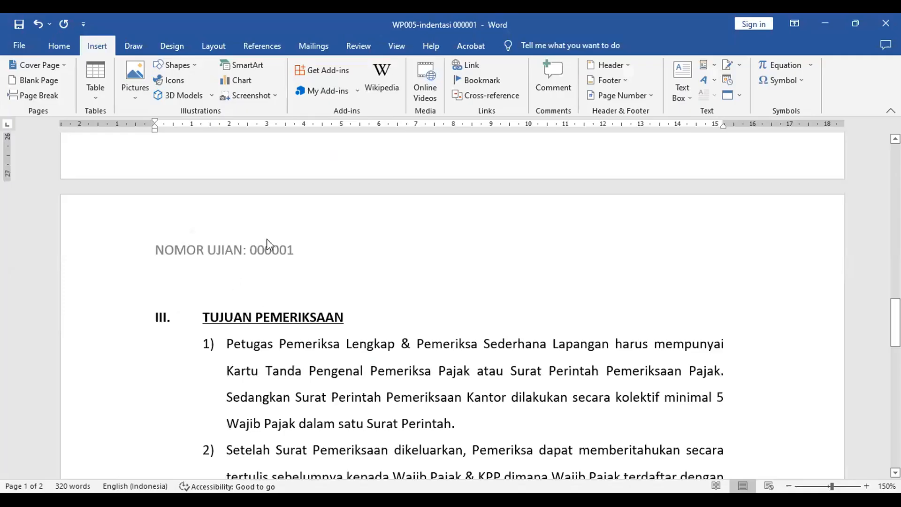
pyautogui.scroll(-3, 294, 283)
pyautogui.scroll(5, 293, 283)
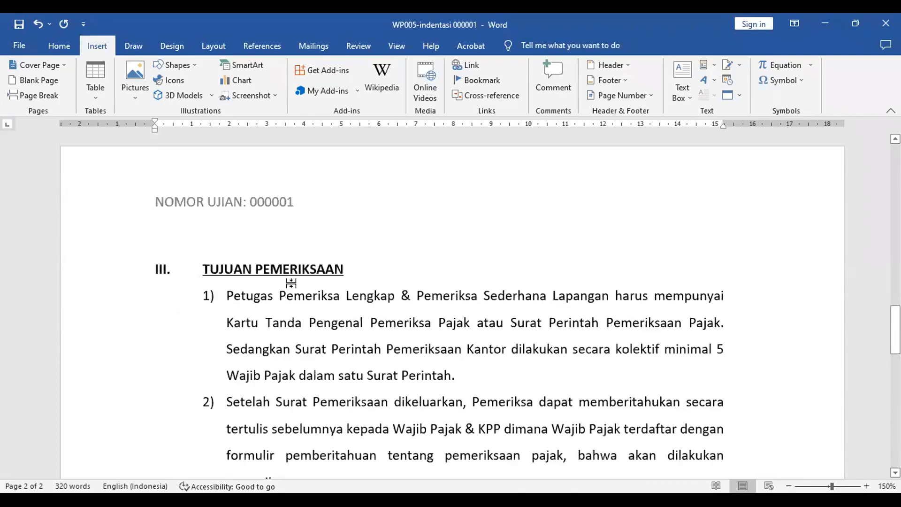
pyautogui.scroll(2, 293, 284)
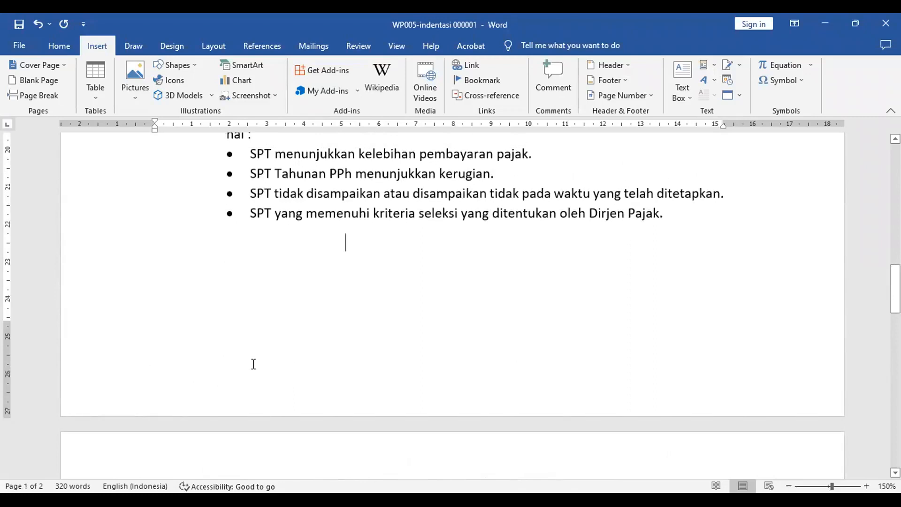
pyautogui.doubleClick(288, 375)
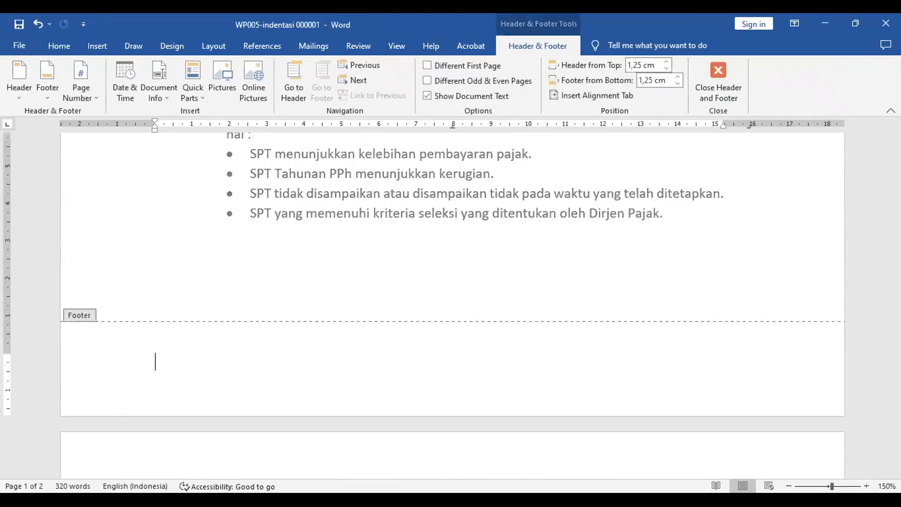
pyautogui.hotkey('alt', 'Tab')
pyautogui.click(720, 72)
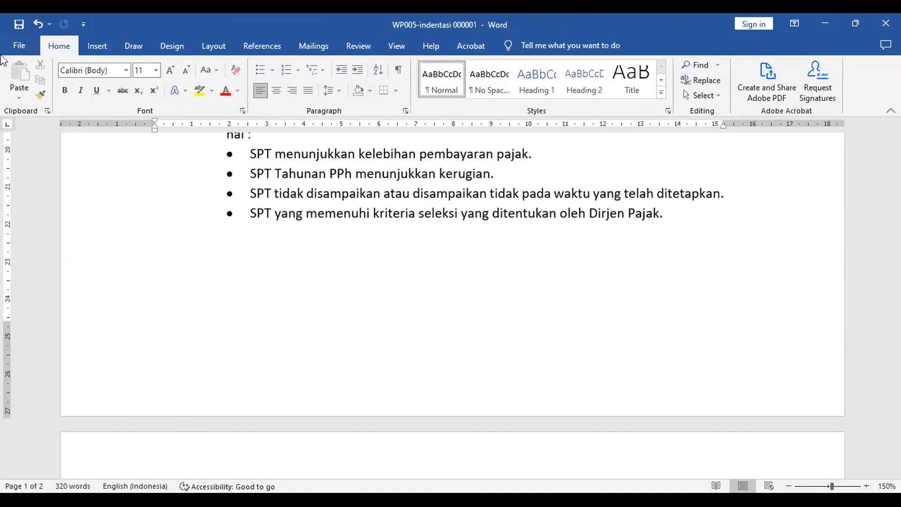
# Look through the bottom-of-page number designs for one that matches the footer of the scanned sample
pyautogui.click(94, 45)
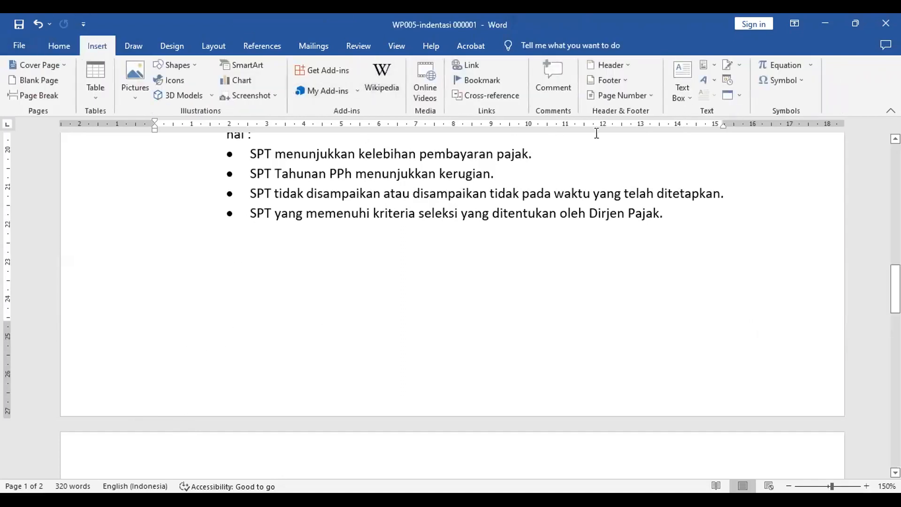
pyautogui.click(621, 96)
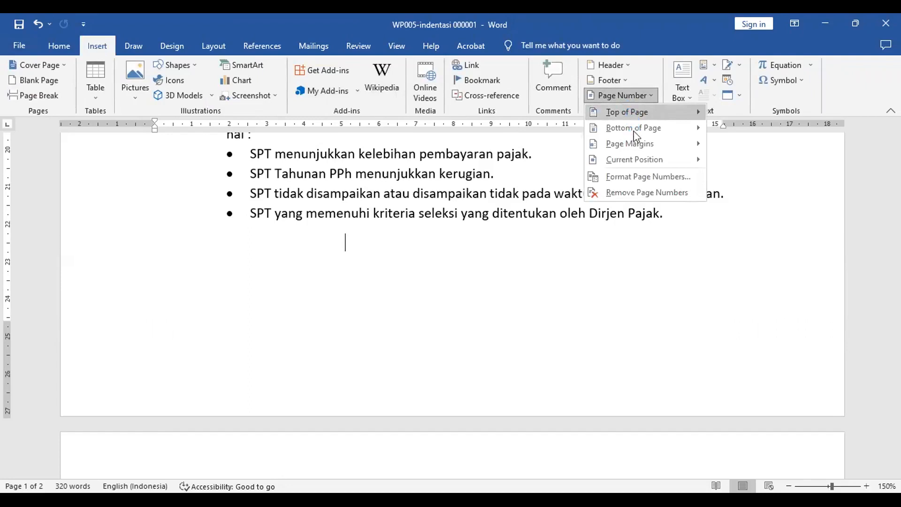
pyautogui.moveTo(641, 132)
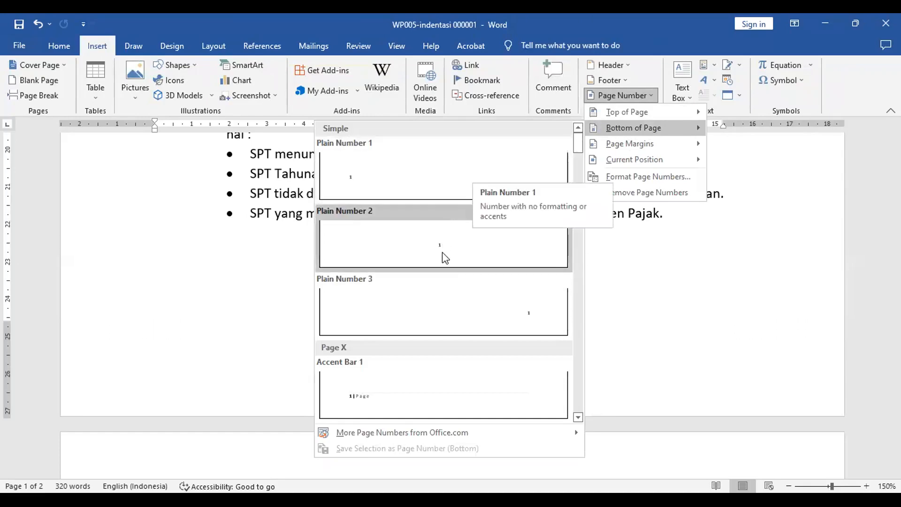
pyautogui.scroll(-3, 444, 291)
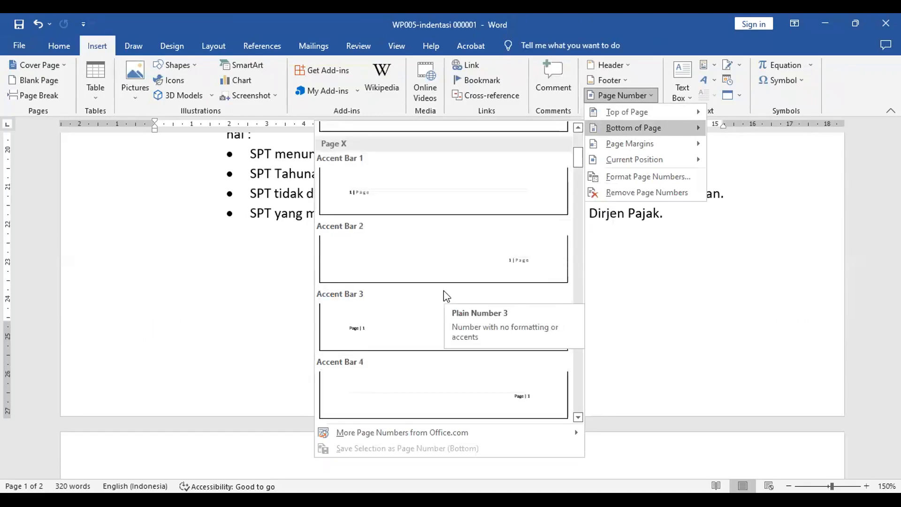
pyautogui.scroll(-5, 444, 291)
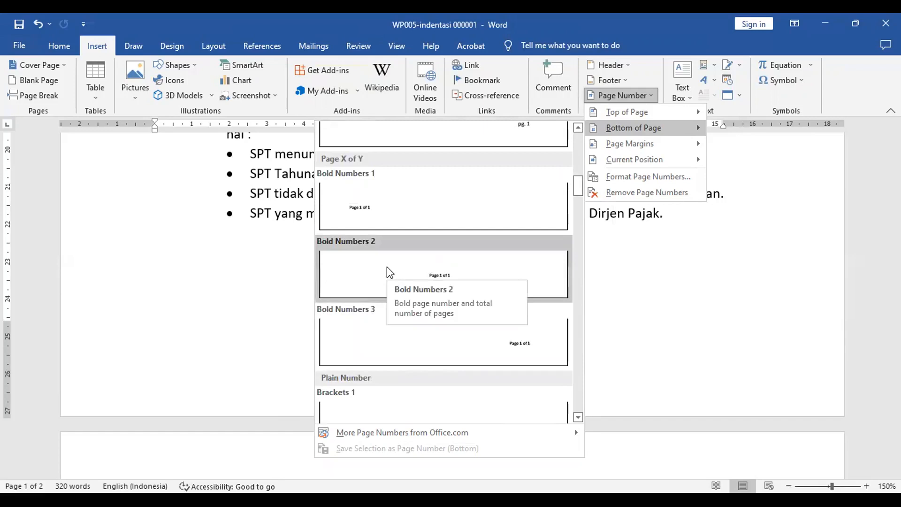
pyautogui.scroll(-8, 387, 268)
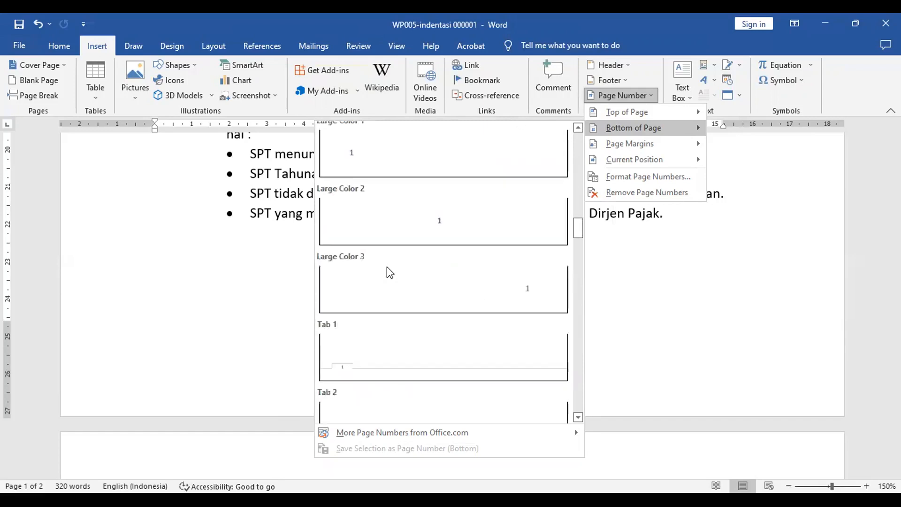
pyautogui.scroll(-3, 387, 267)
pyautogui.scroll(-3, 387, 271)
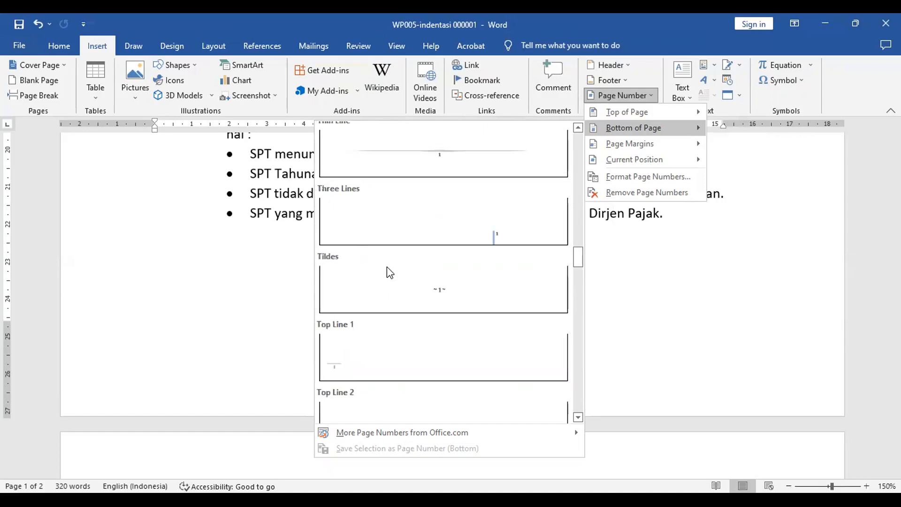
pyautogui.scroll(-3, 387, 272)
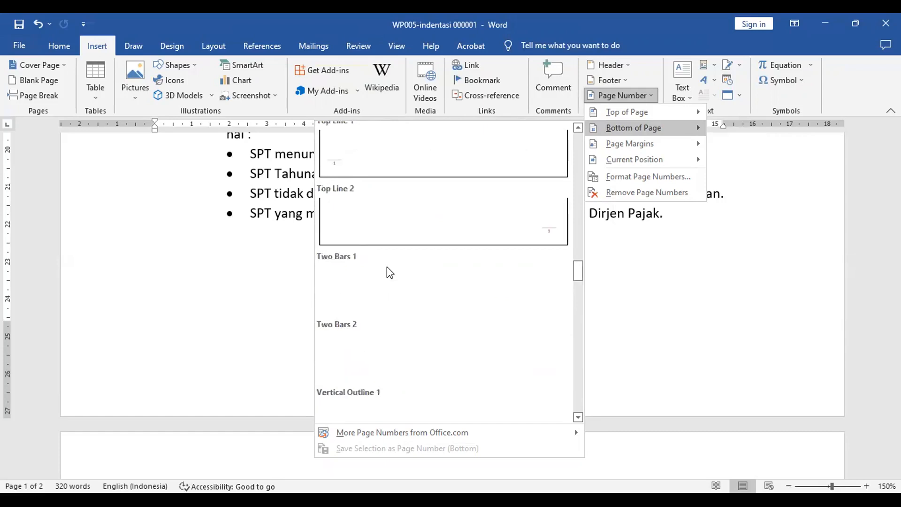
pyautogui.scroll(-3, 387, 266)
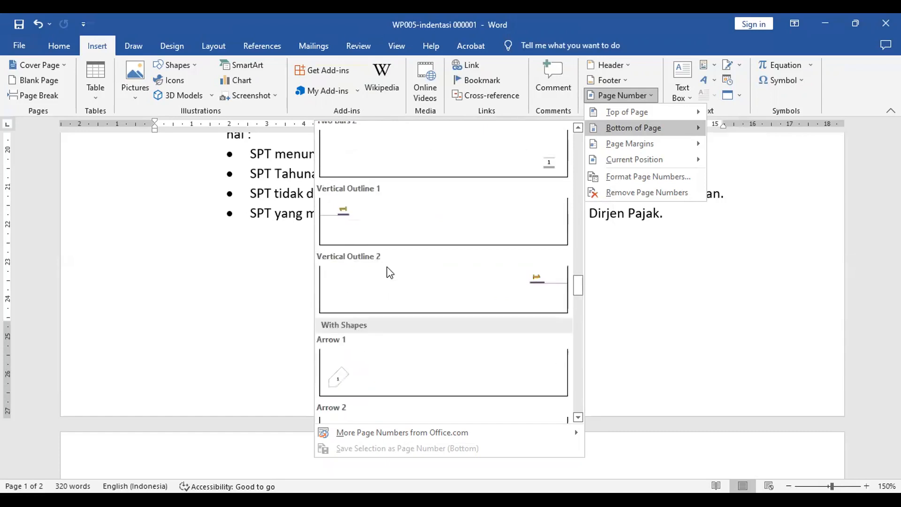
pyautogui.moveTo(580, 286); pyautogui.dragTo(582, 388)
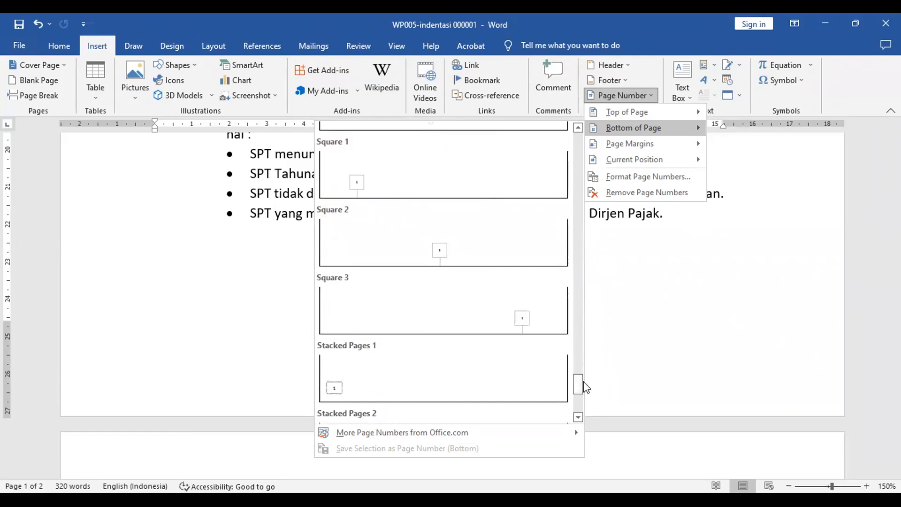
pyautogui.moveTo(580, 378); pyautogui.dragTo(582, 141)
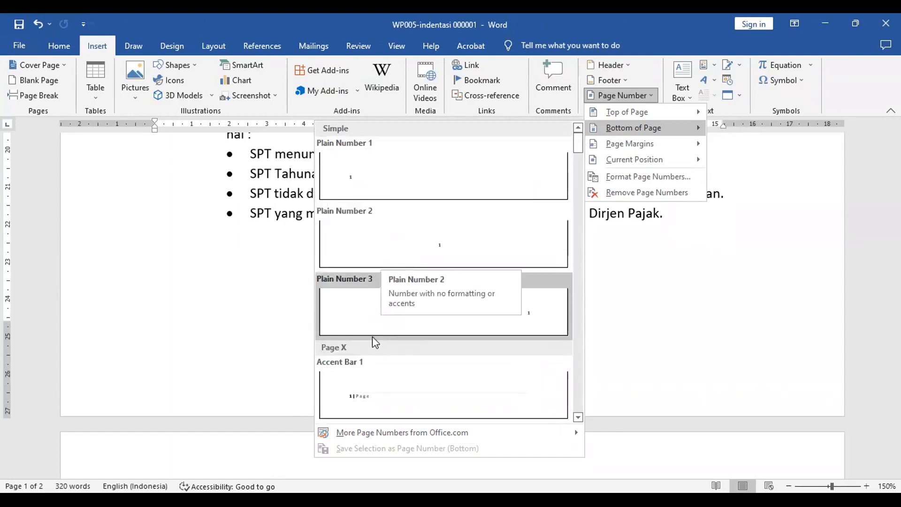
# Insert a page number in the footer using the Page X of Y design Bold Numbers 1
pyautogui.click(578, 421)
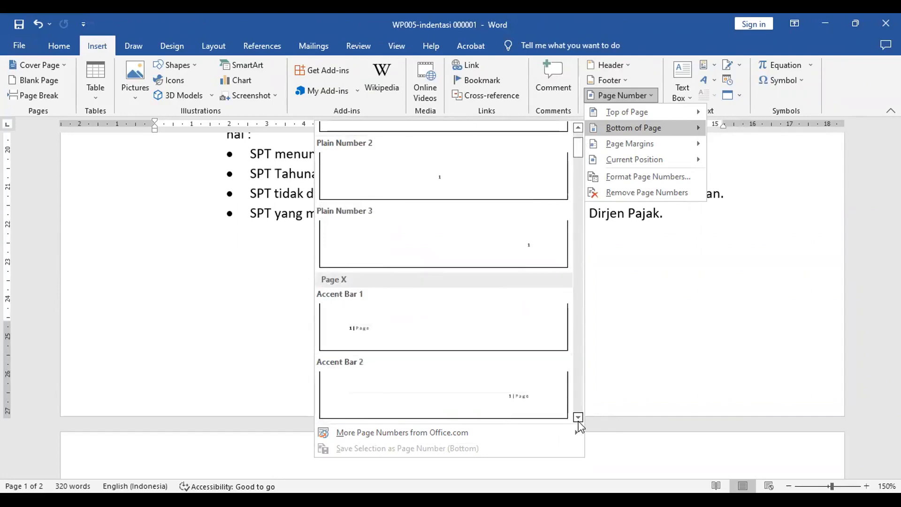
pyautogui.click(578, 419)
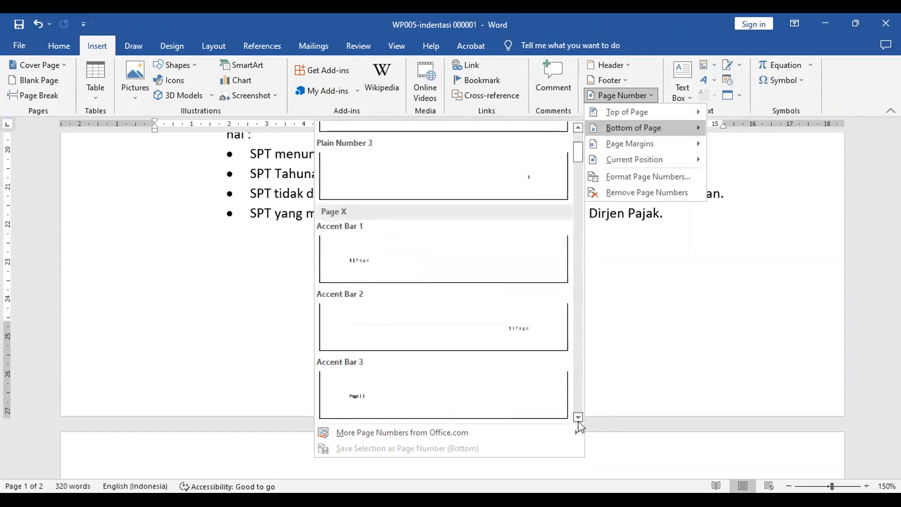
pyautogui.click(578, 420)
pyautogui.click(578, 419)
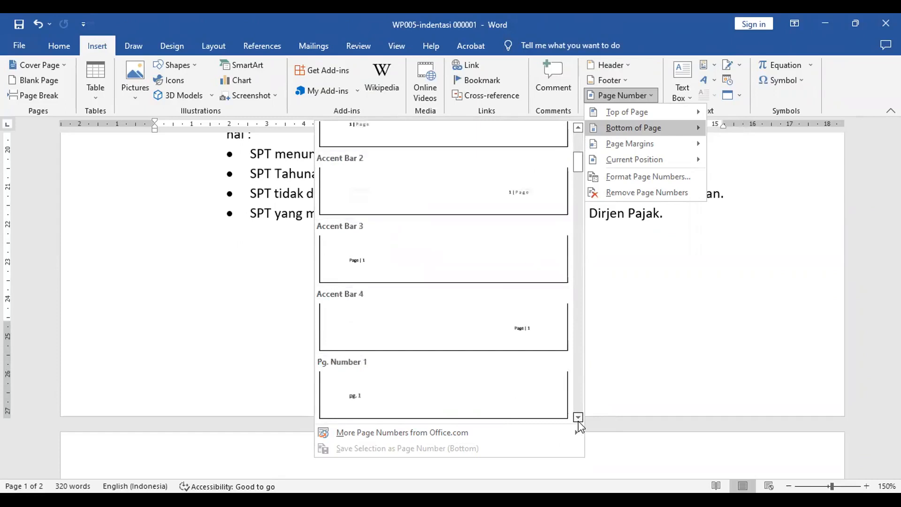
pyautogui.click(579, 418)
pyautogui.click(578, 418)
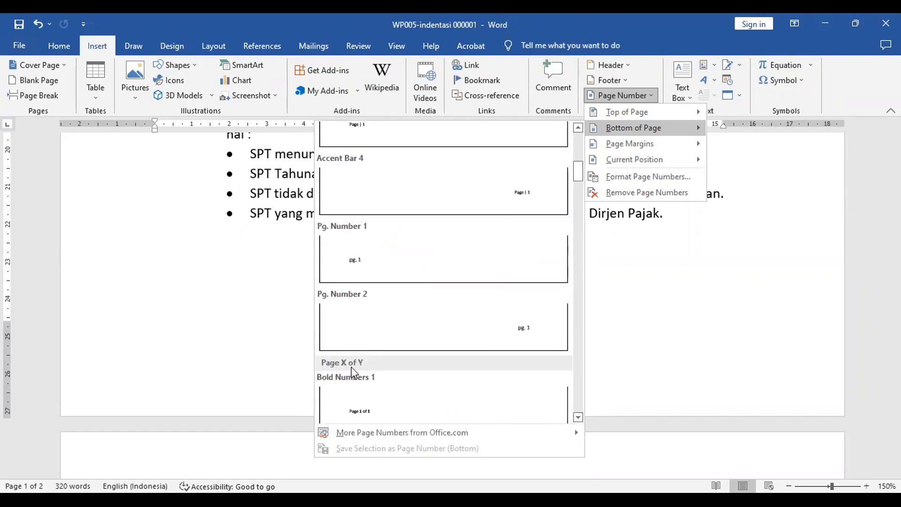
pyautogui.click(387, 397)
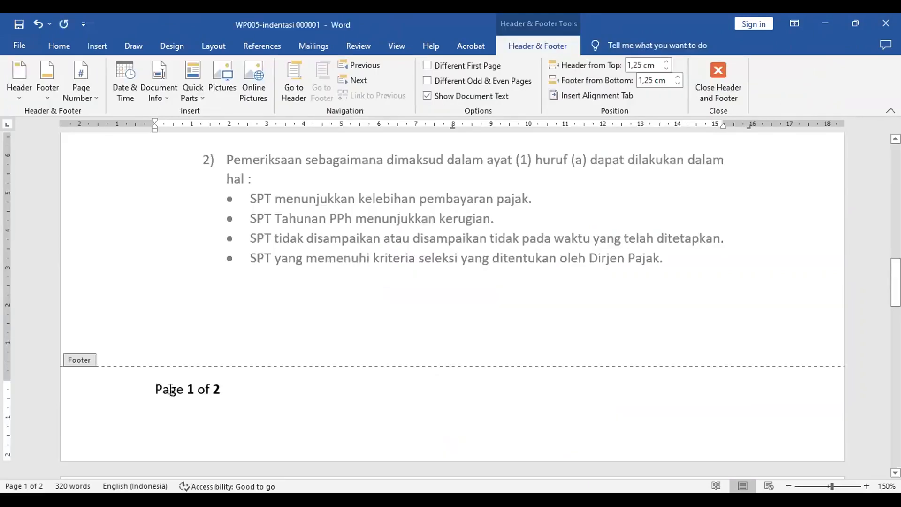
# In the footer page number, replace the word "Page" with "Halaman:" and "of" with "dari"
pyautogui.doubleClick(171, 389)
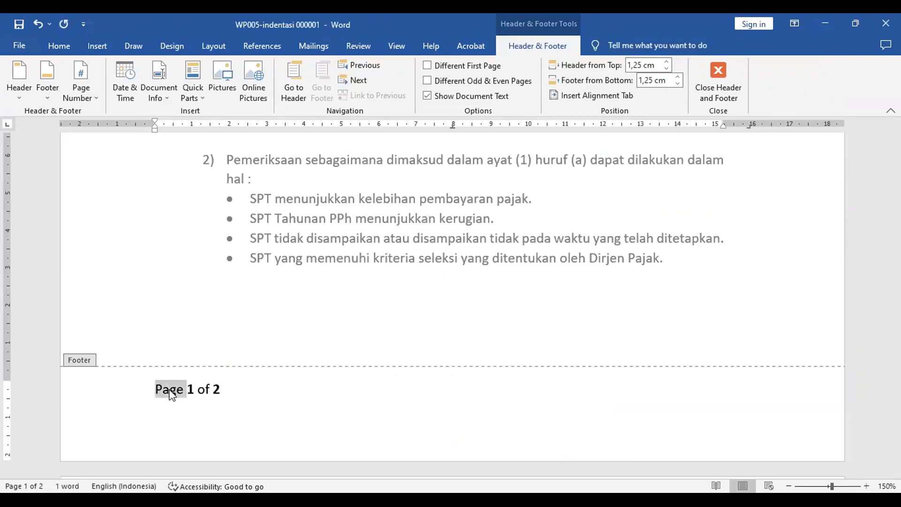
pyautogui.write('h')
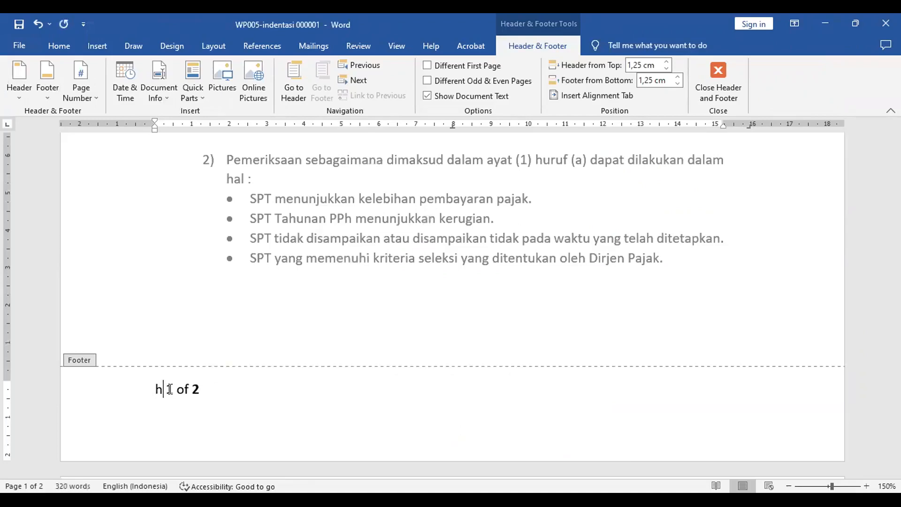
pyautogui.press('BackSpace')
pyautogui.press('BackSpace')
pyautogui.write('Halaman:')
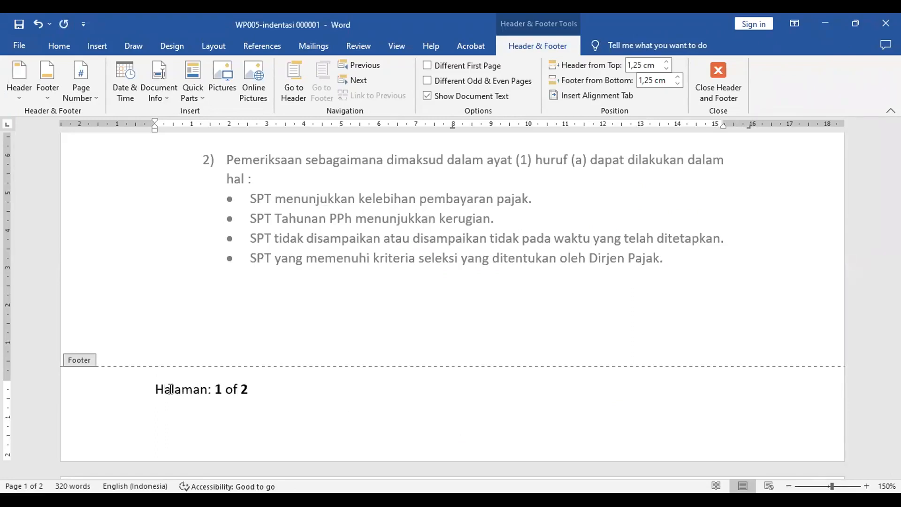
pyautogui.doubleClick(232, 389)
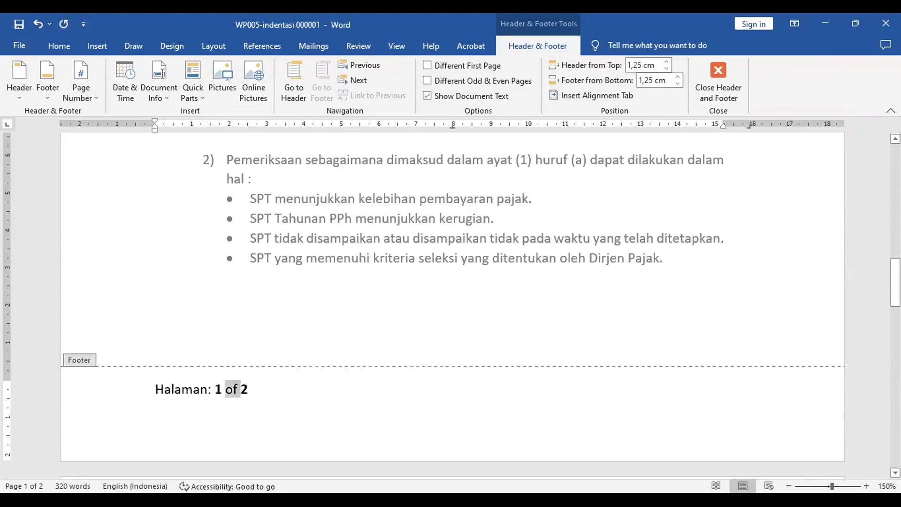
pyautogui.write('dari')
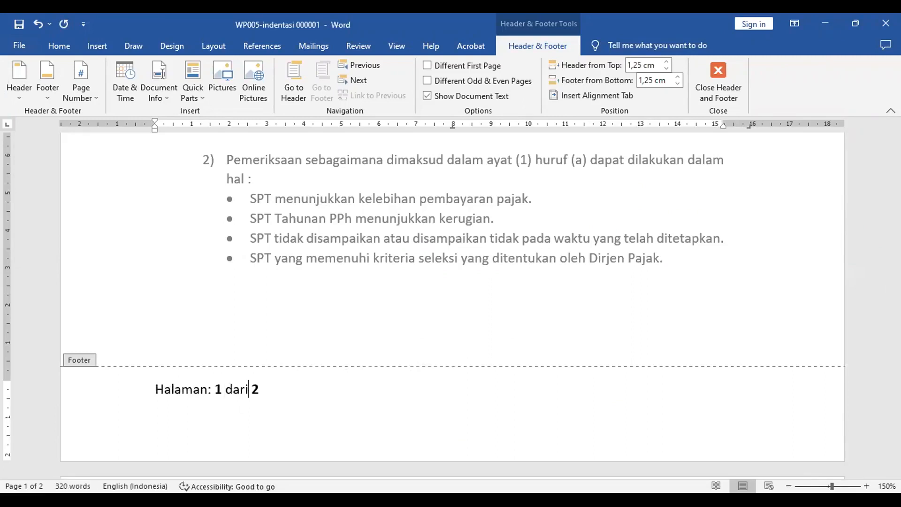
# Following the scanned sample, add a horizontal line directly above the "Halaman" footer text without a blank line between them, and return to the body text
pyautogui.click(293, 500)
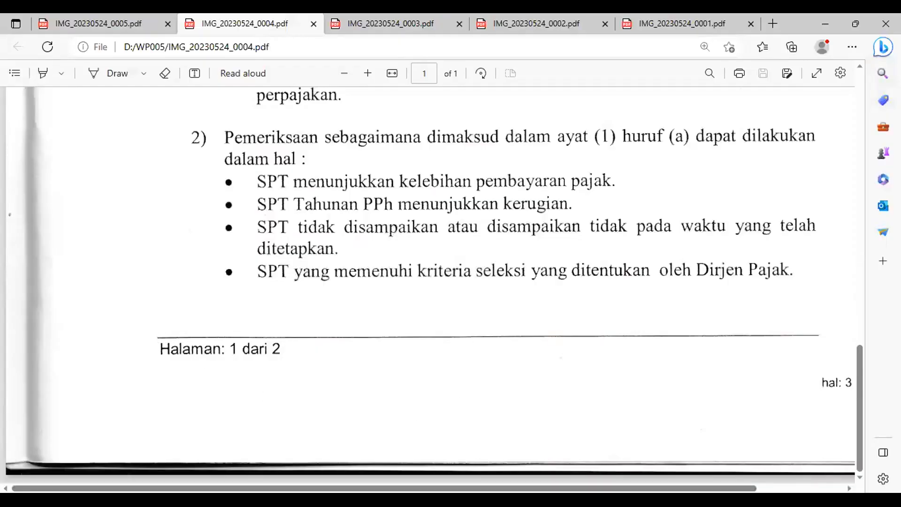
pyautogui.hotkey('alt', 'Tab')
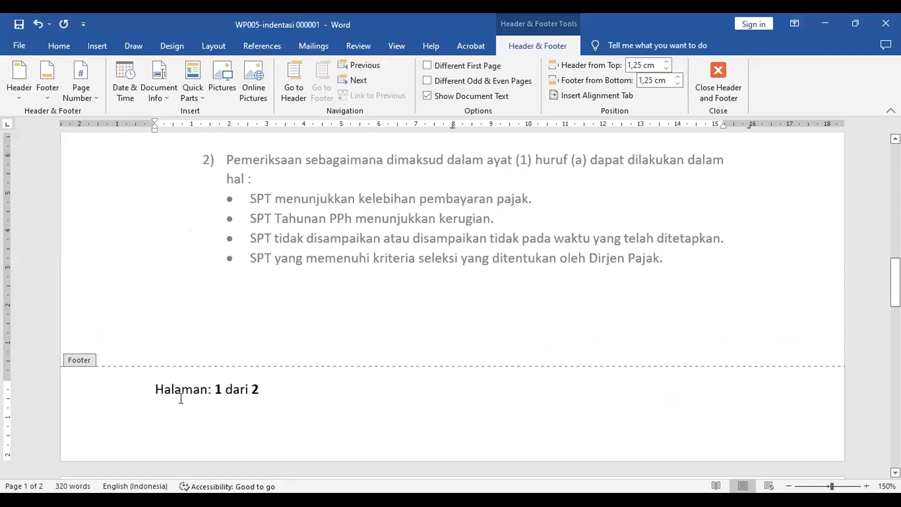
pyautogui.click(156, 389)
pyautogui.press('Return')
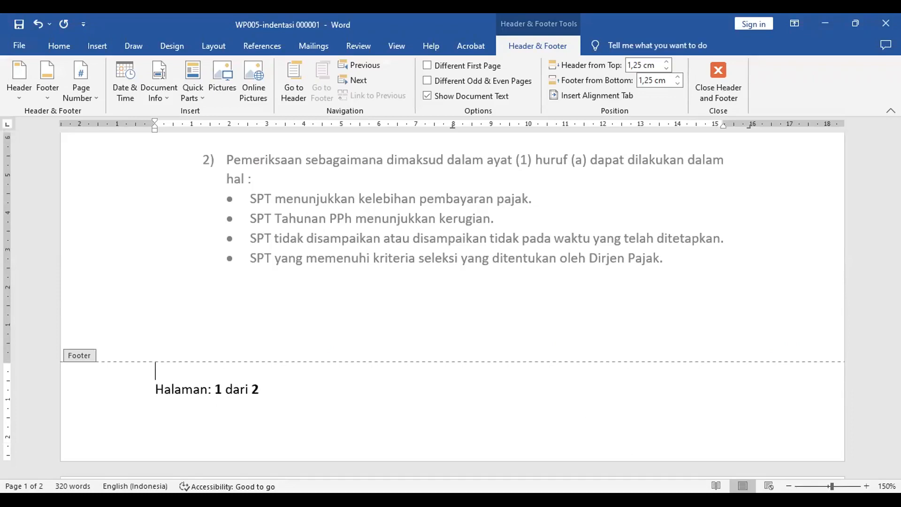
pyautogui.write('---')
pyautogui.press('Return')
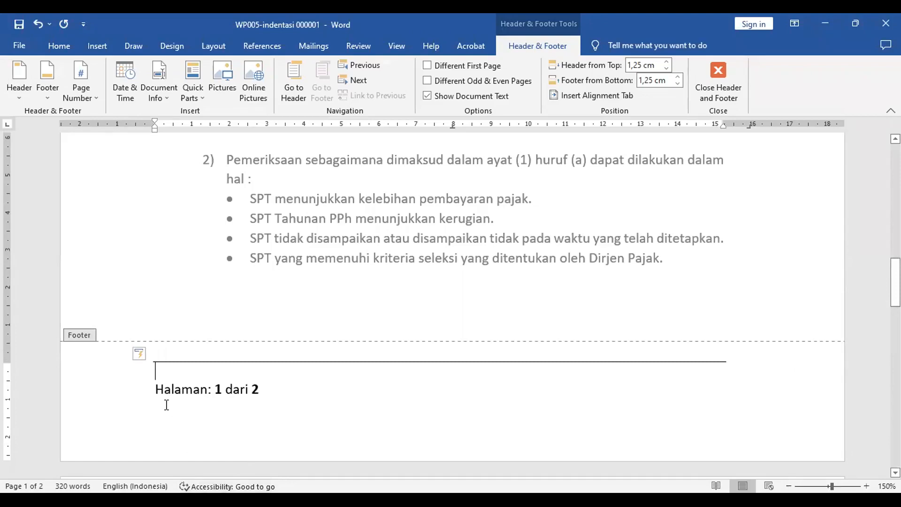
pyautogui.press('Delete')
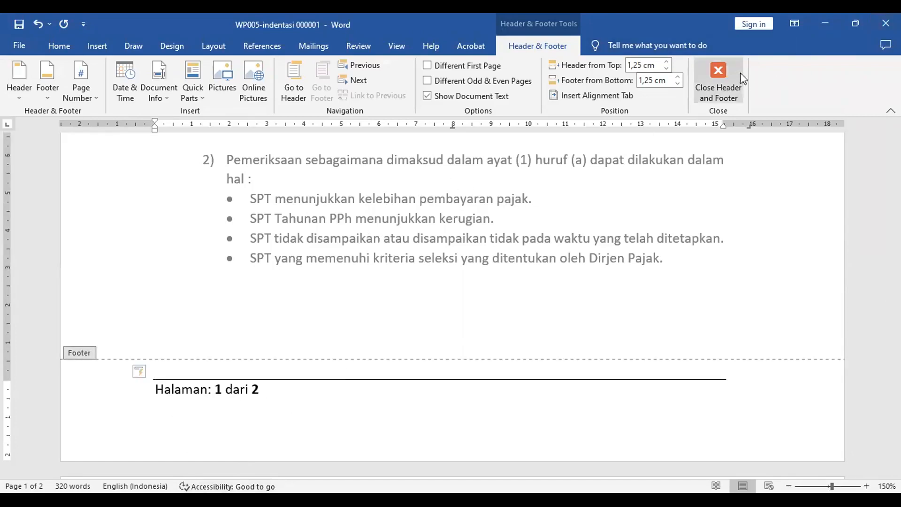
pyautogui.doubleClick(497, 202)
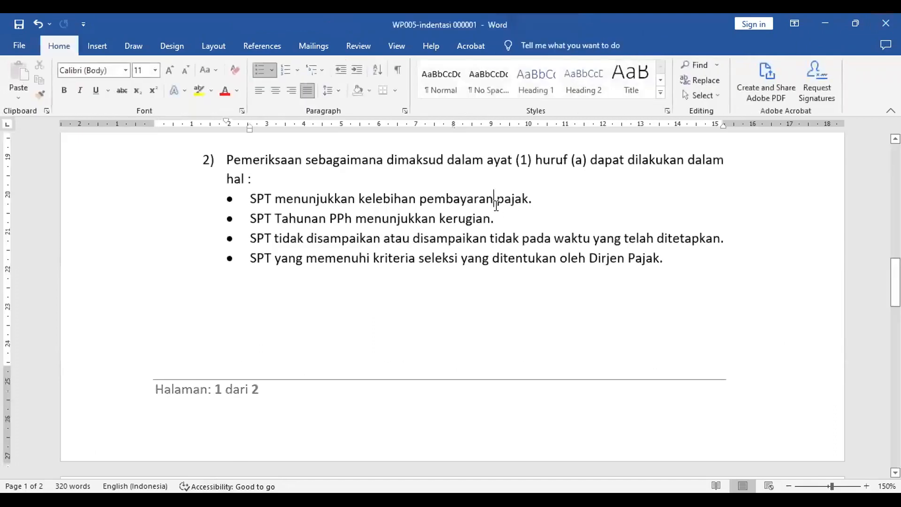
# Review page 1 of the document from its header down to the footer
pyautogui.scroll(2, 319, 324)
pyautogui.scroll(15, 348, 313)
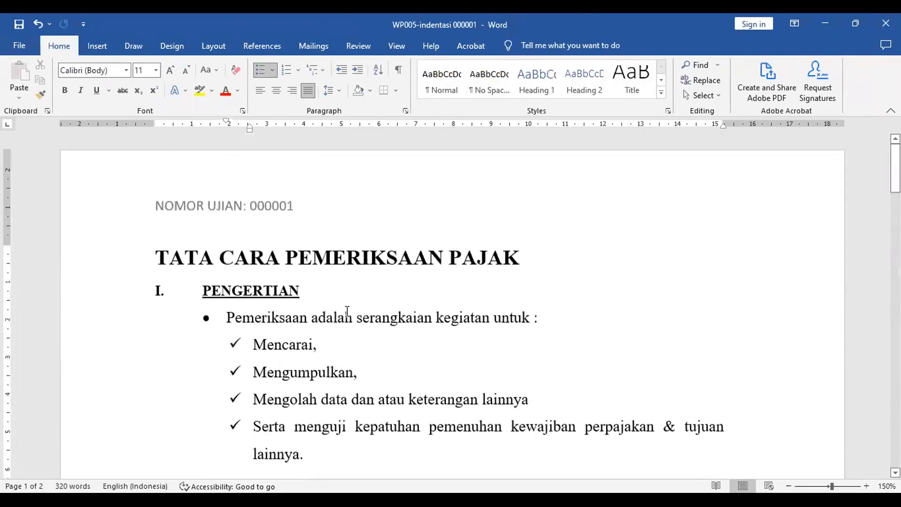
pyautogui.scroll(-15, 347, 314)
pyautogui.scroll(-8, 339, 323)
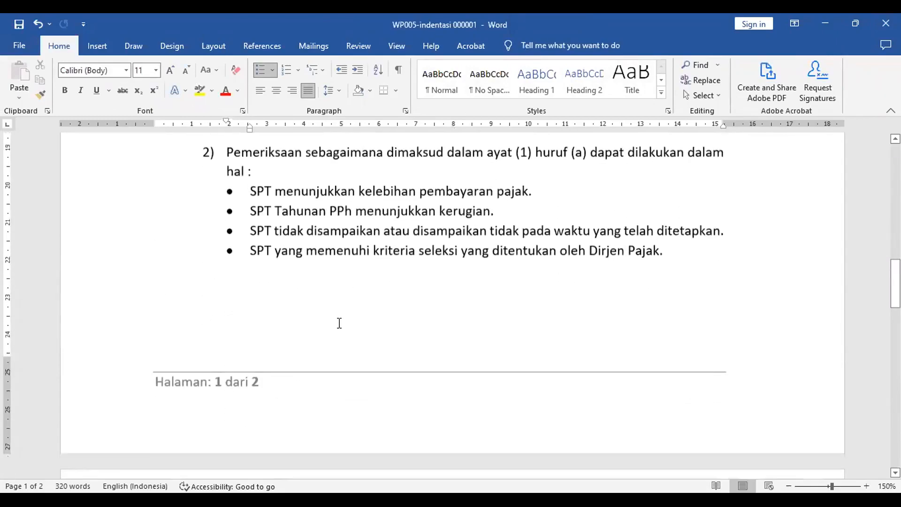
# Copy the formatting of the heading PENGERTIAN onto heading II, TATA CARA PEMERIKSAAN PAJAK, and heading III, TUJUAN PEMERIKSAAN
pyautogui.scroll(-3, 296, 344)
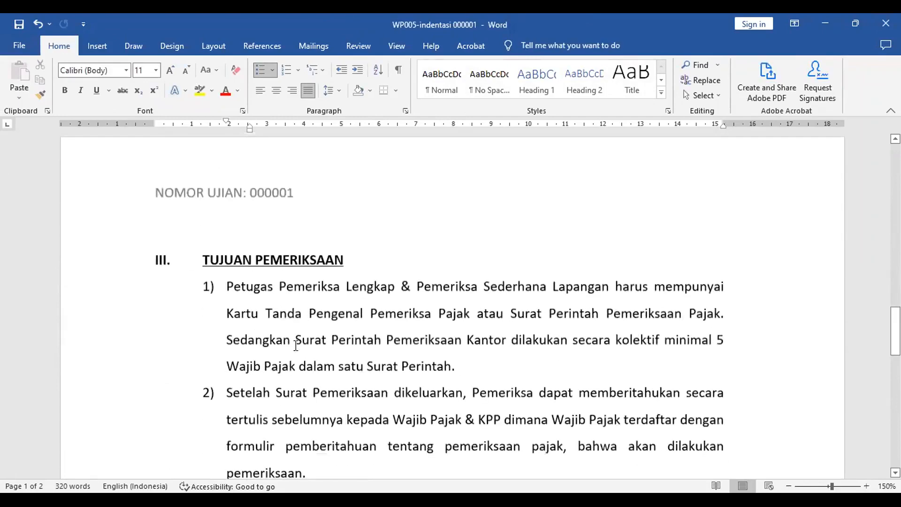
pyautogui.scroll(-2, 275, 281)
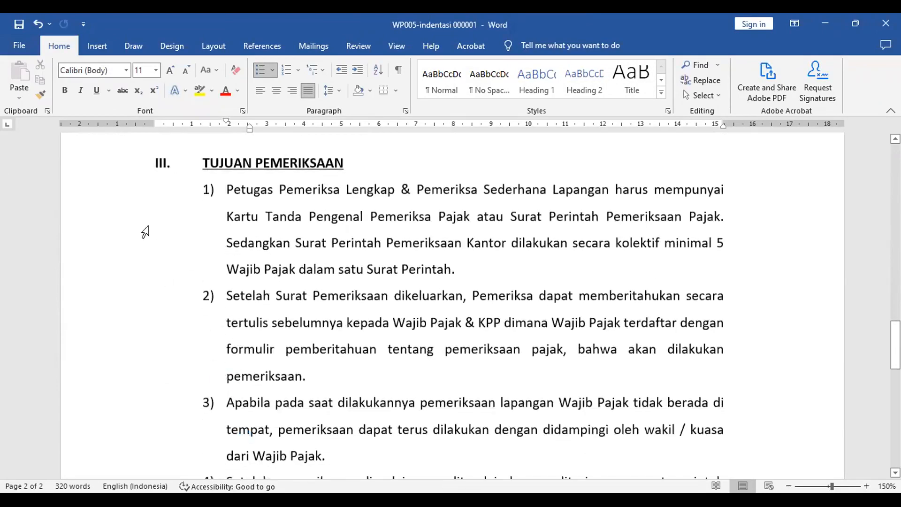
pyautogui.scroll(6, 271, 212)
pyautogui.scroll(12, 271, 212)
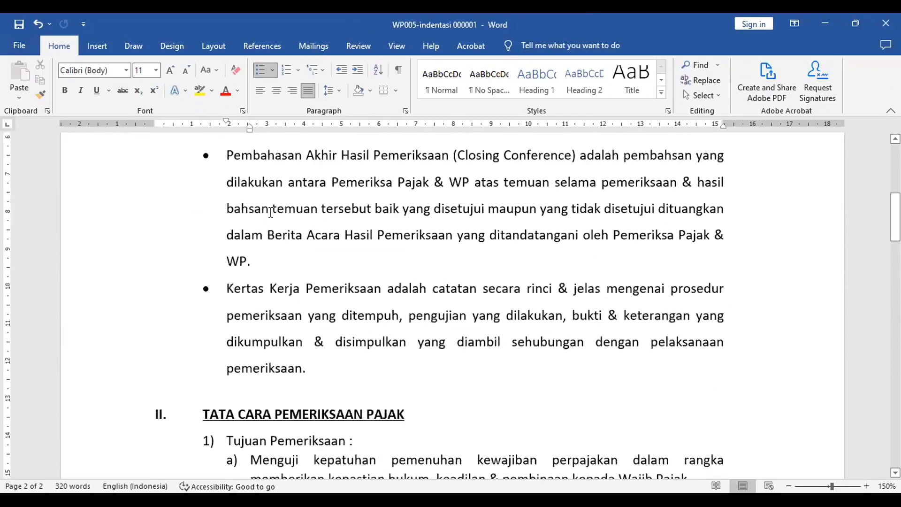
pyautogui.click(101, 198)
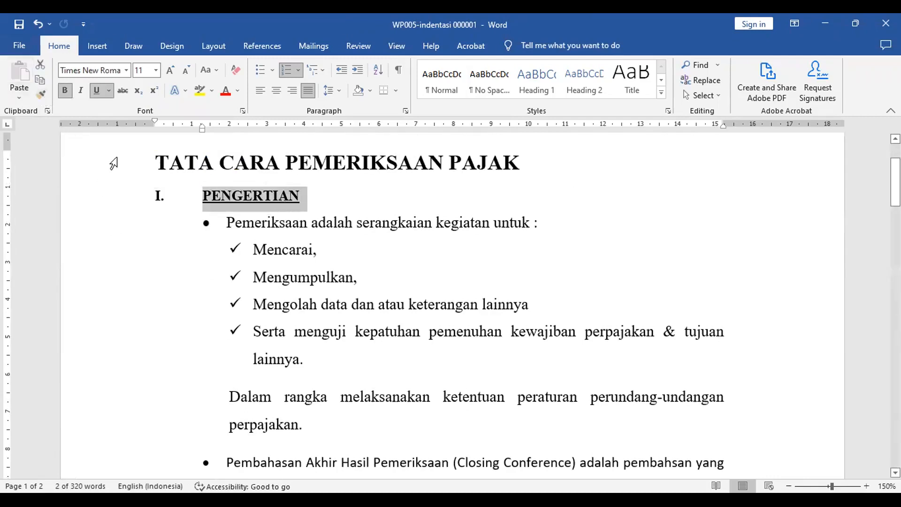
pyautogui.click(40, 97)
pyautogui.scroll(-3, 234, 367)
pyautogui.scroll(-5, 234, 366)
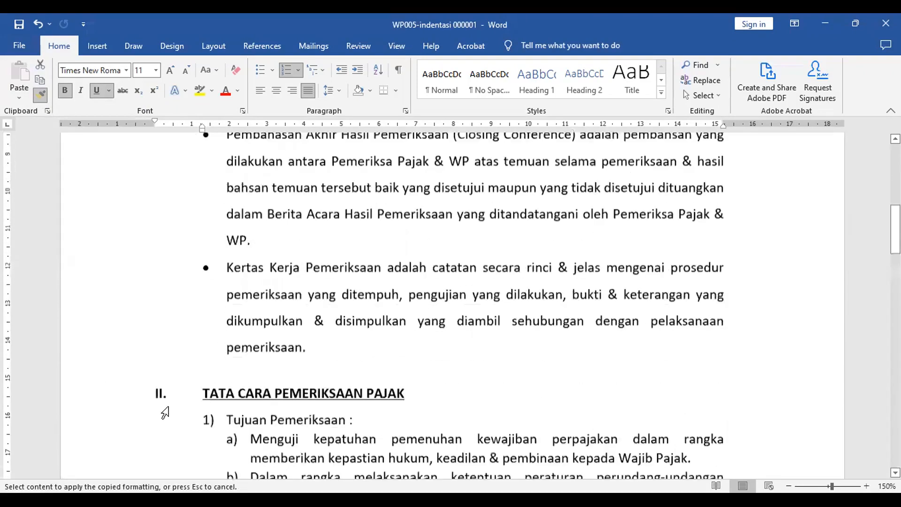
pyautogui.click(102, 402)
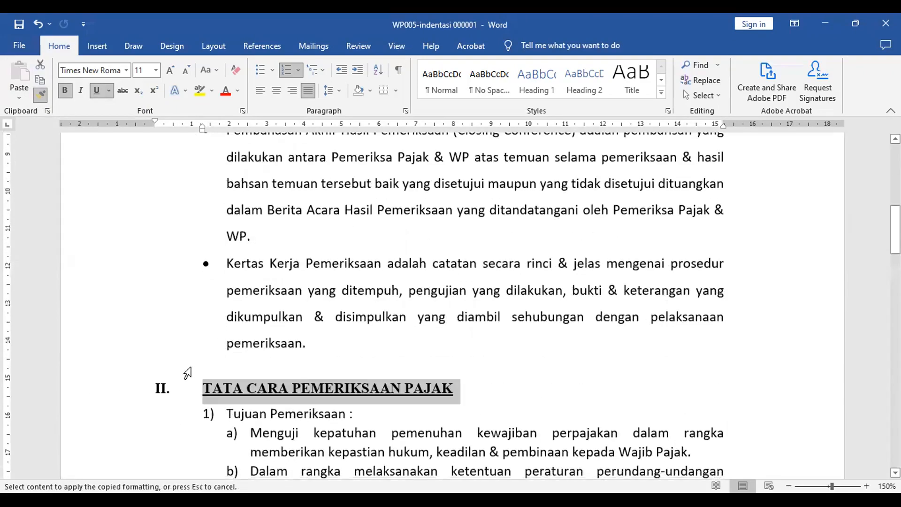
pyautogui.scroll(-3, 187, 373)
pyautogui.scroll(-10, 431, 396)
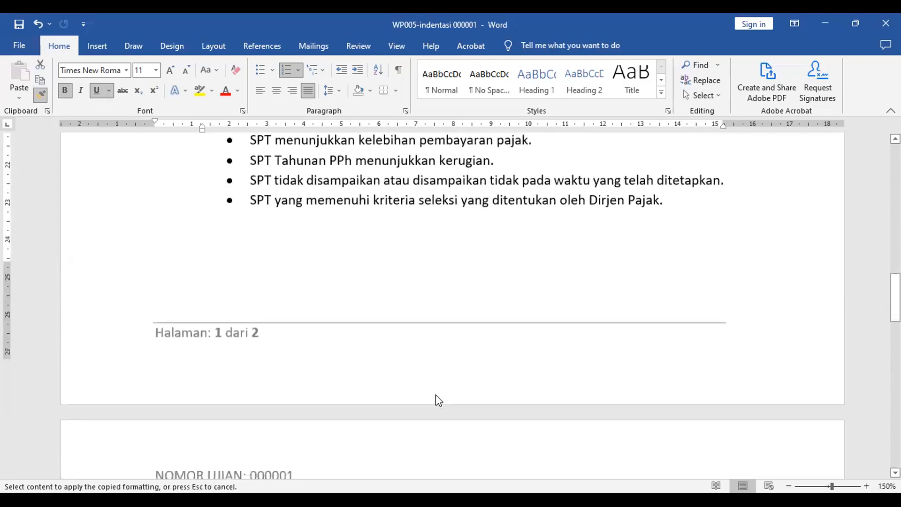
pyautogui.click(119, 360)
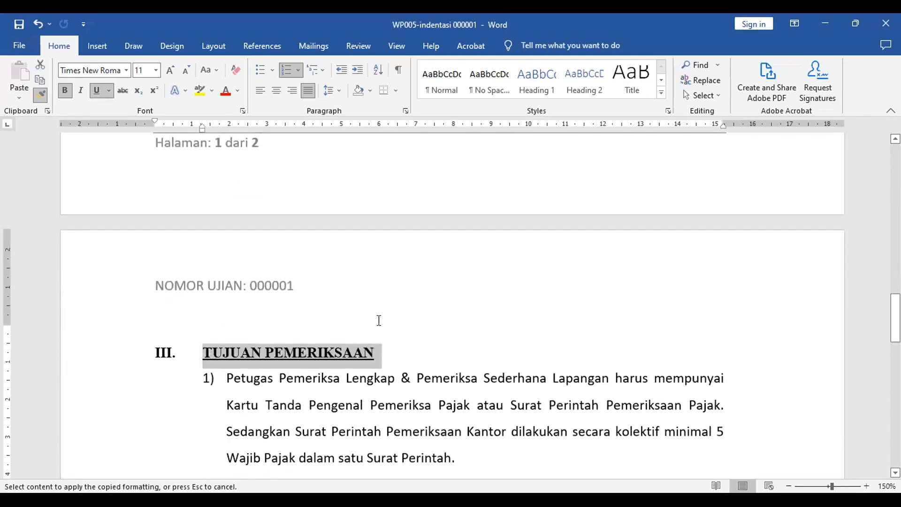
pyautogui.click(41, 94)
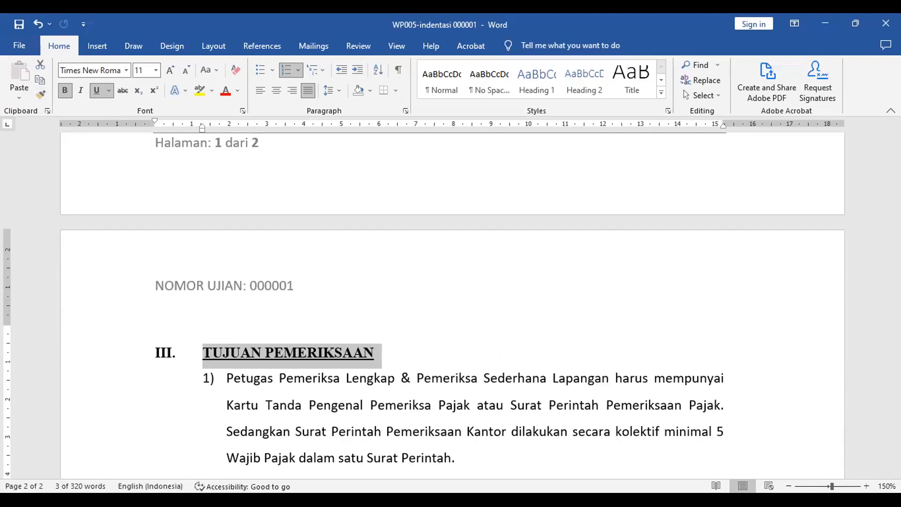
# Examine the heading and item spacing of section III in the scanned page IMG_20230524_0005.pdf in Edge, and return to the Word document
pyautogui.hotkey('alt', 'Tab')
pyautogui.scroll(5, 349, 273)
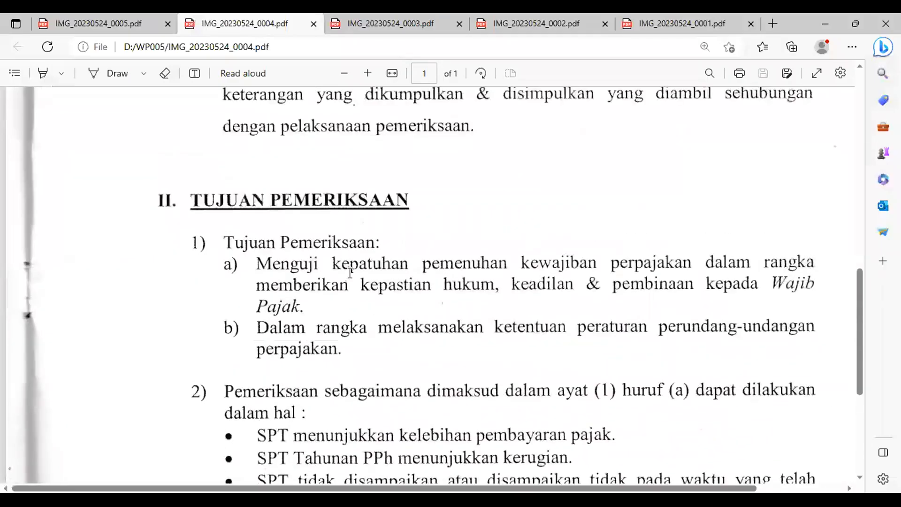
pyautogui.click(117, 24)
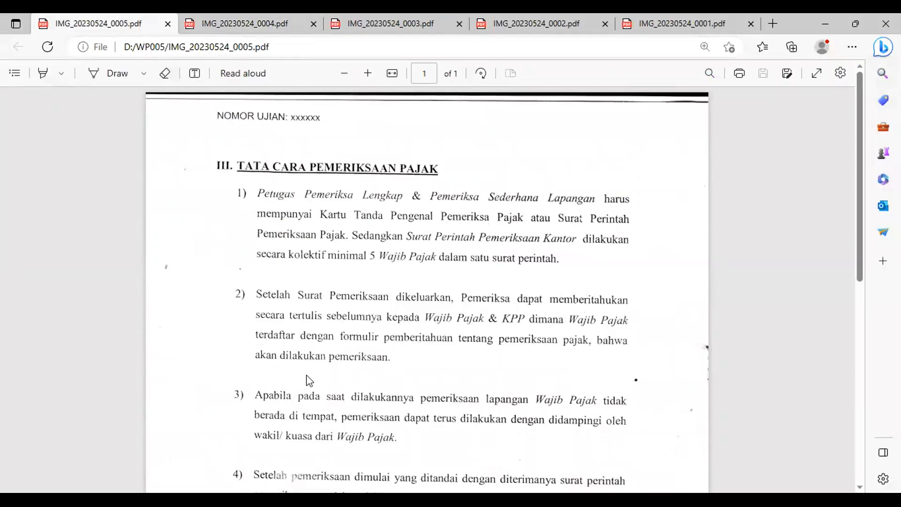
pyautogui.scroll(-5, 329, 361)
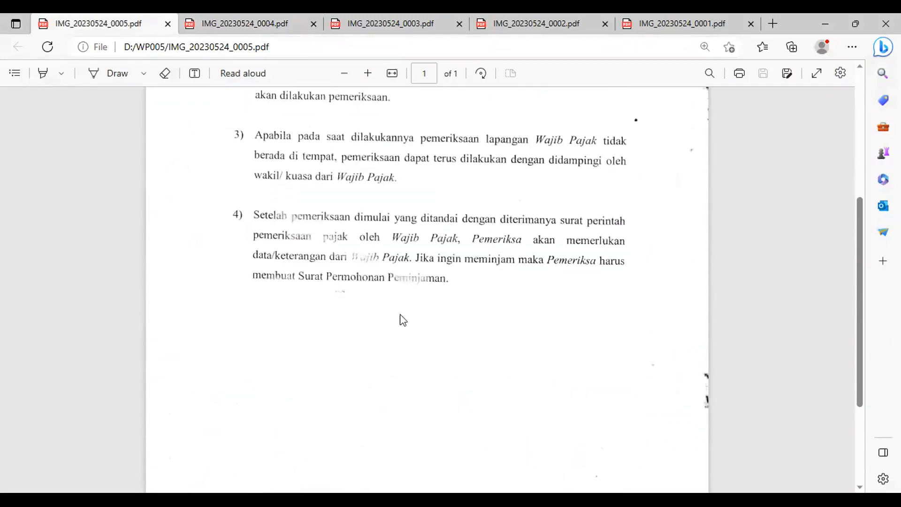
pyautogui.scroll(3, 360, 293)
pyautogui.scroll(3, 355, 286)
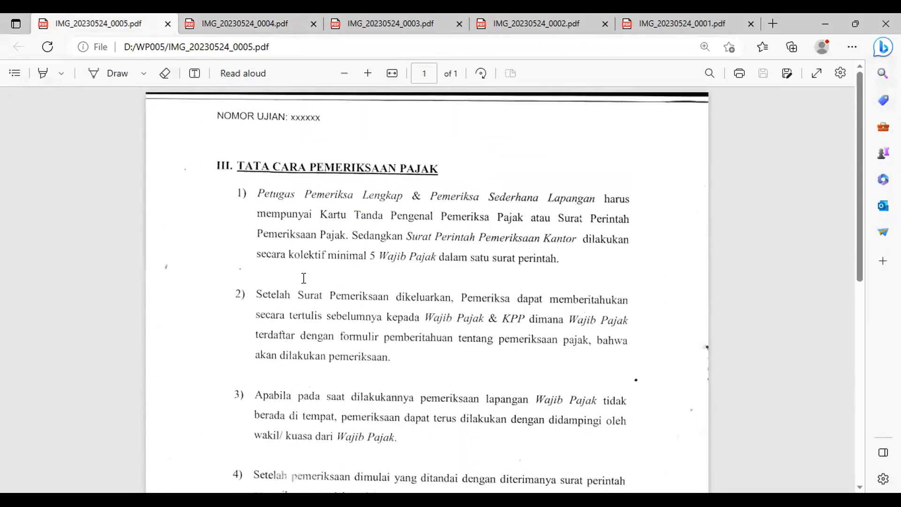
pyautogui.scroll(-3, 285, 425)
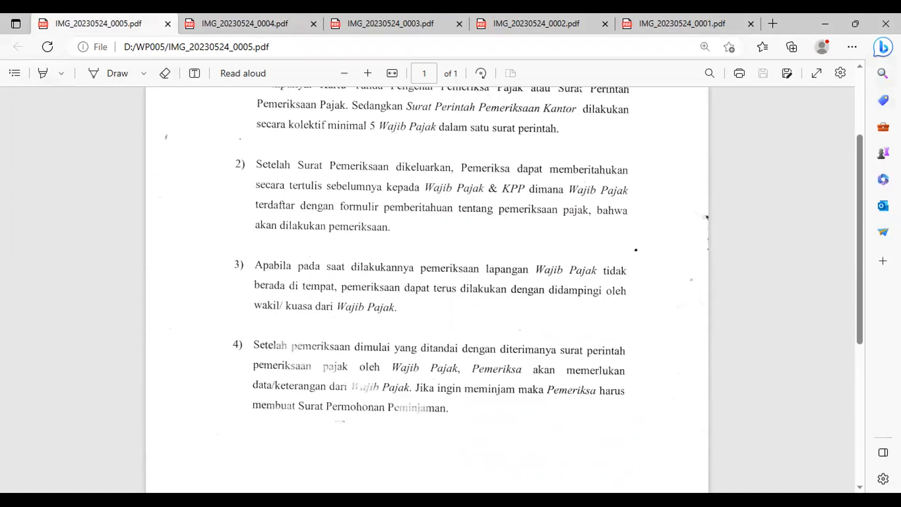
pyautogui.hotkey('alt', 'Tab')
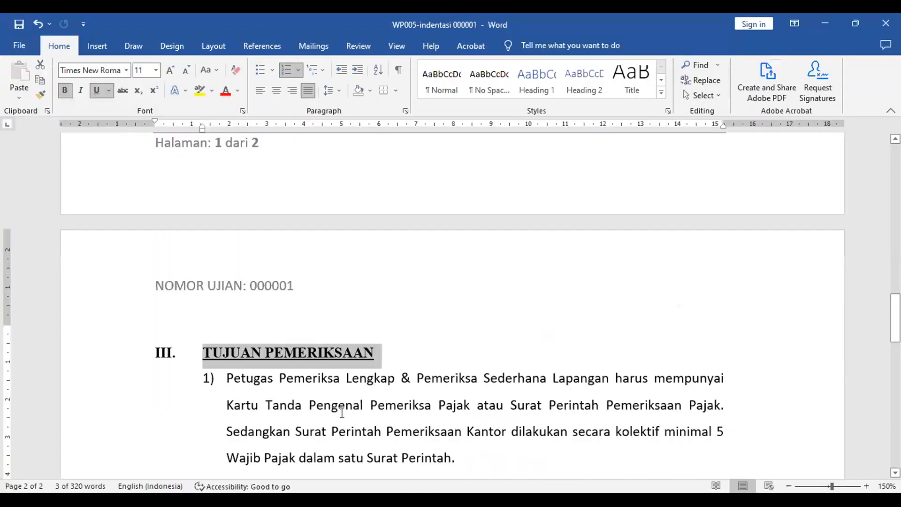
# Add an unnumbered blank line below heading III, TUJUAN PEMERIKSAAN, and delete the blank line above it
pyautogui.click(395, 358)
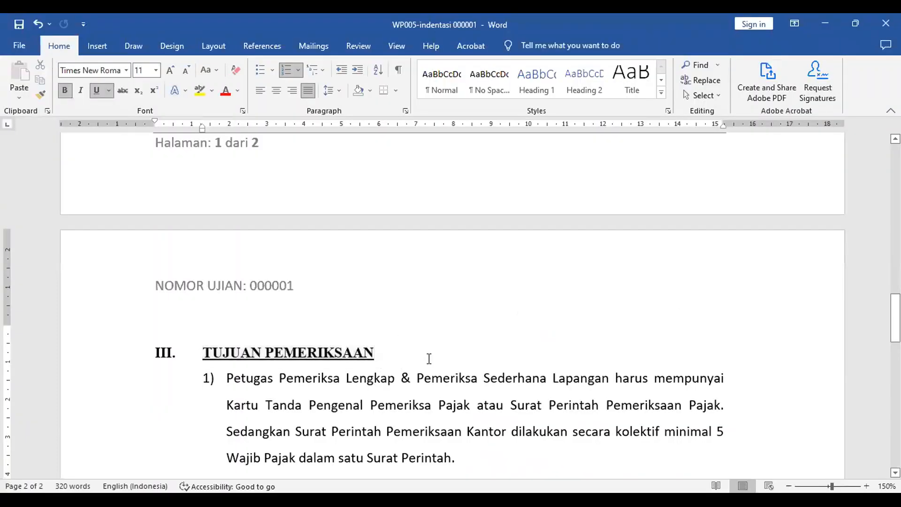
pyautogui.press('Return')
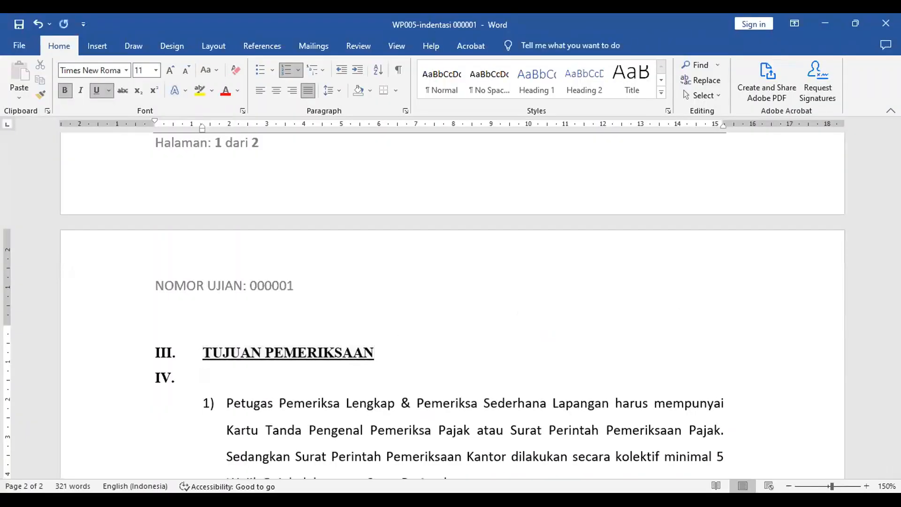
pyautogui.press('BackSpace')
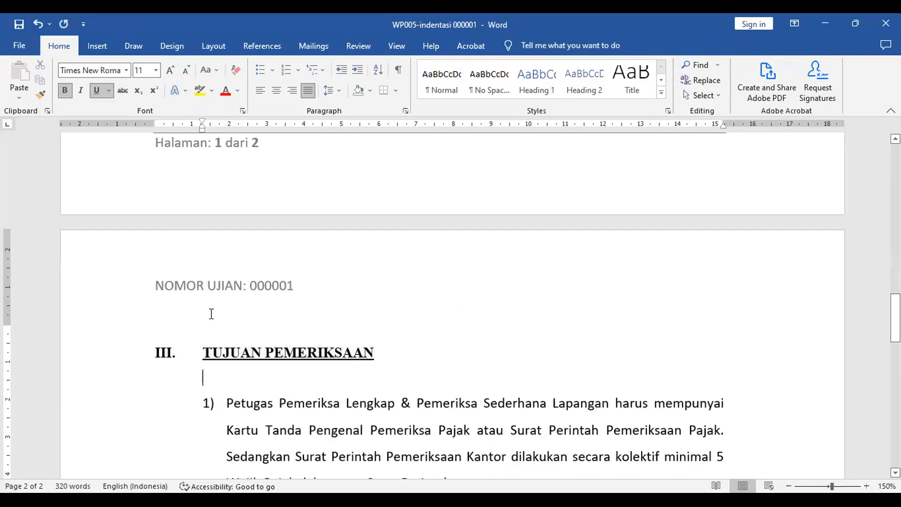
pyautogui.click(250, 334)
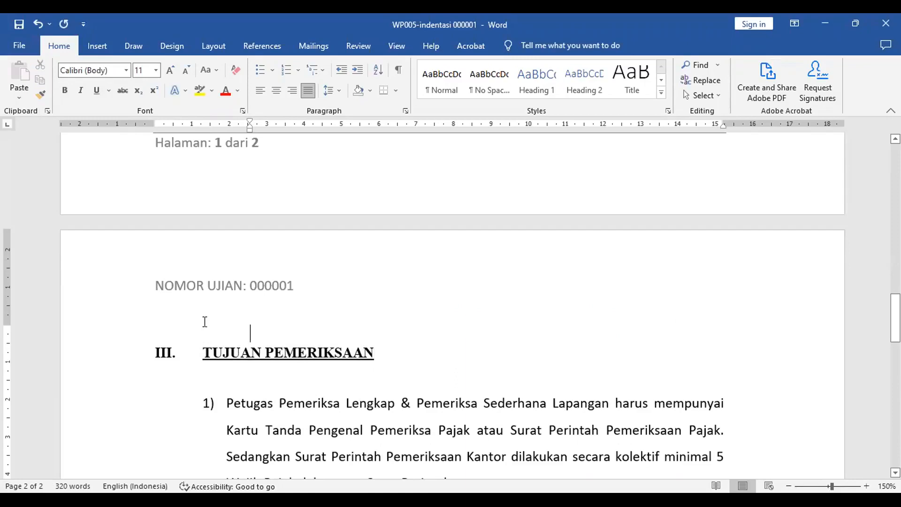
pyautogui.press('Delete')
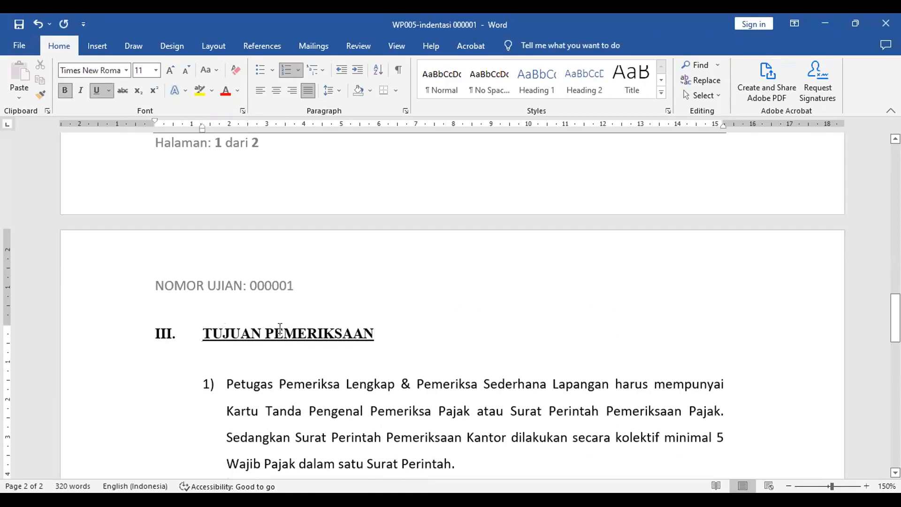
# Insert an unnumbered blank line after item 1 and another after item 2 of section III
pyautogui.scroll(-3, 291, 329)
pyautogui.click(489, 318)
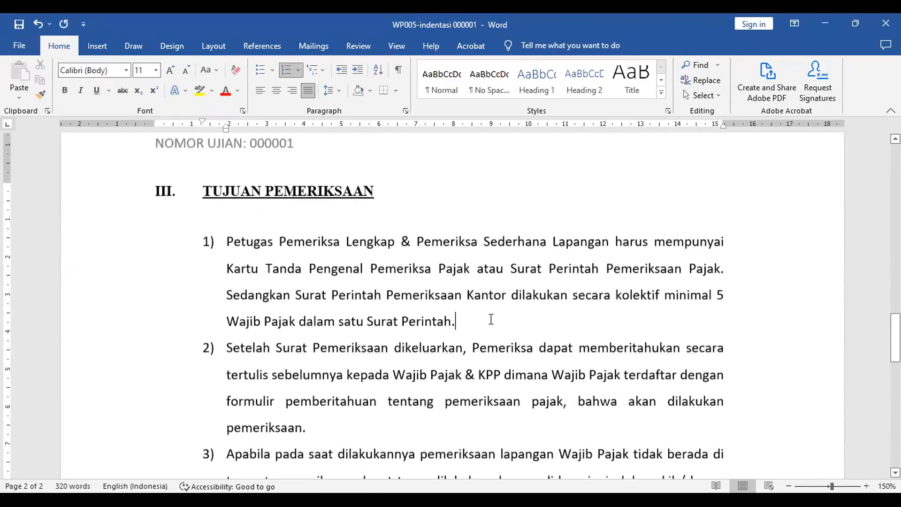
pyautogui.press('Return')
pyautogui.press('BackSpace')
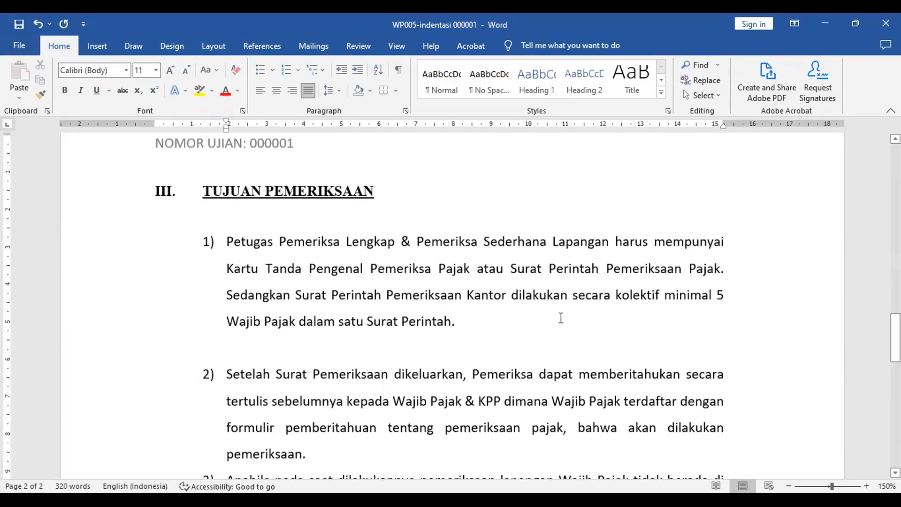
pyautogui.scroll(-3, 368, 315)
pyautogui.click(366, 365)
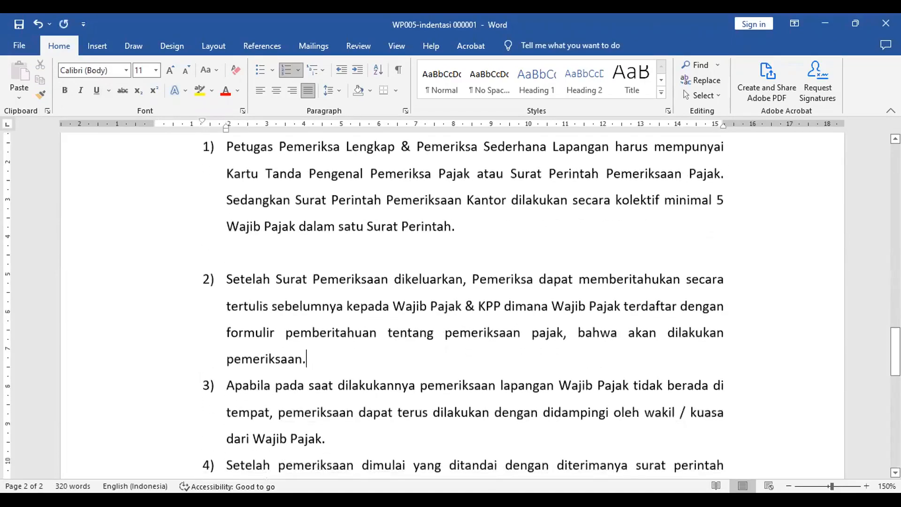
pyautogui.press('Return')
pyautogui.press('BackSpace')
pyautogui.press('Delete')
# Separate items 3 and 4 of section III with blank space, removing the surplus empty lines between them
pyautogui.scroll(-3, 364, 365)
pyautogui.click(330, 314)
pyautogui.press('Return')
pyautogui.press('BackSpace')
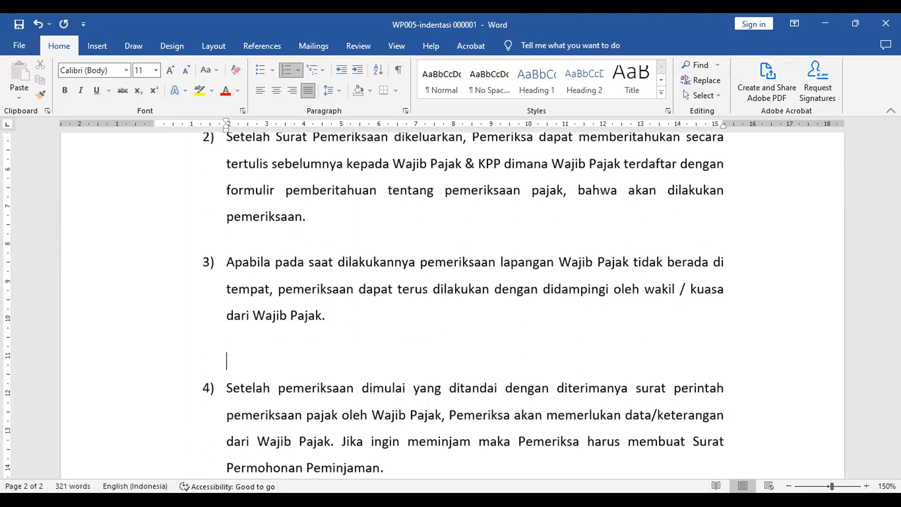
pyautogui.press('BackSpace')
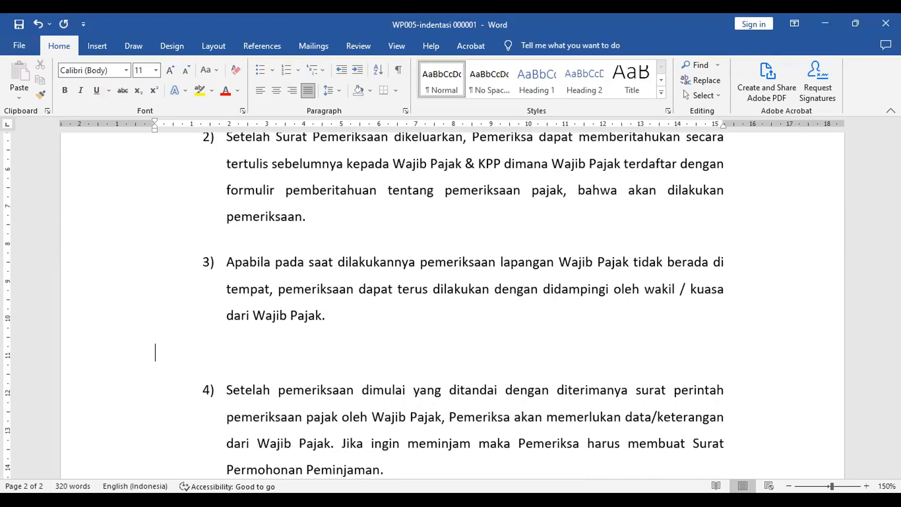
pyautogui.press('BackSpace')
pyautogui.press('Return')
pyautogui.press('BackSpace')
pyautogui.press('BackSpace')
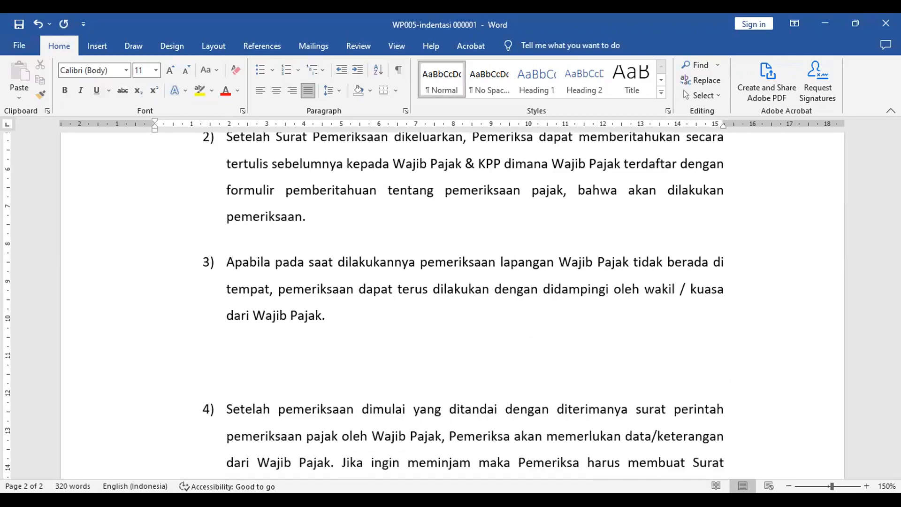
pyautogui.press('Delete')
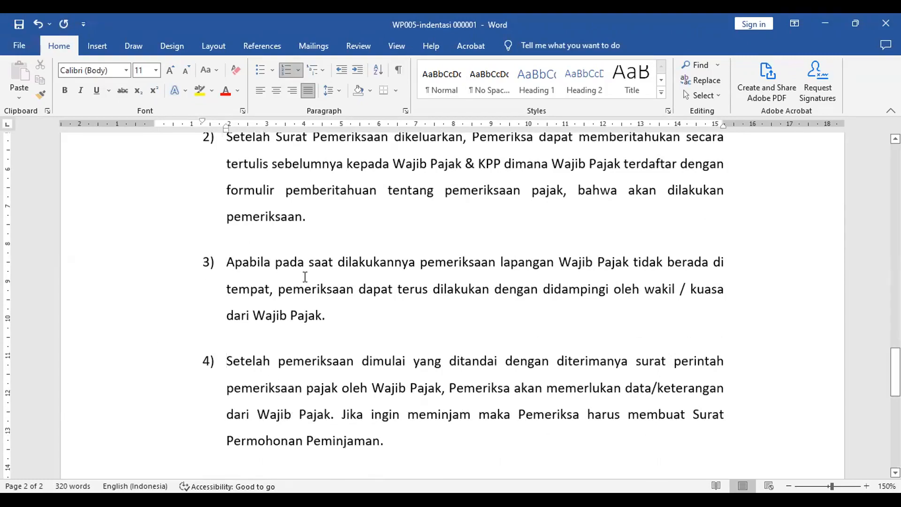
# Compare page 2 down to its footer with the scanned page IMG_20230524_0005.pdf in Edge, and open the scan IMG_20230524_0004.pdf
pyautogui.scroll(2, 298, 277)
pyautogui.scroll(4, 269, 269)
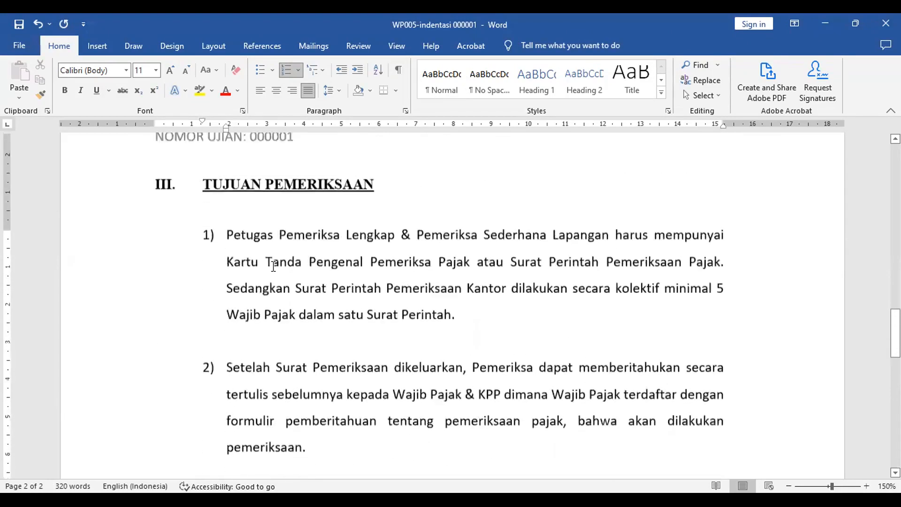
pyautogui.scroll(-14, 275, 287)
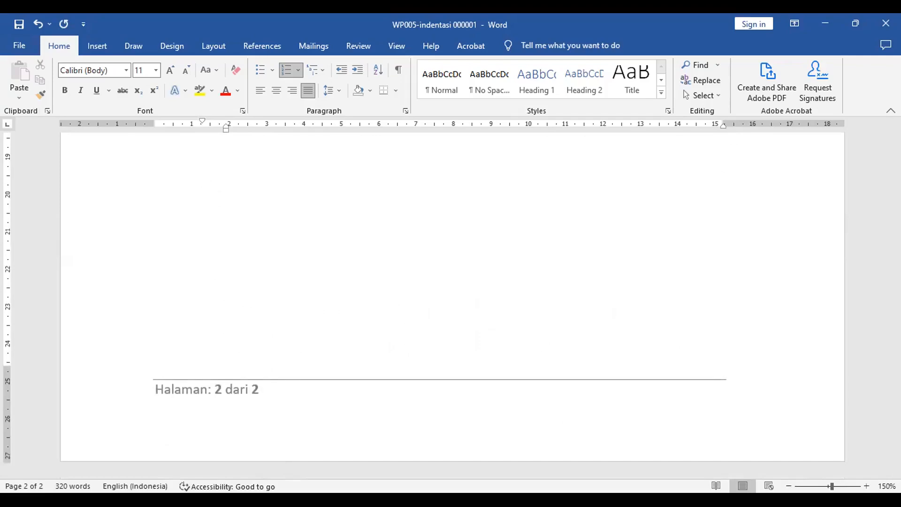
pyautogui.hotkey('alt', 'Tab')
pyautogui.scroll(-6, 359, 392)
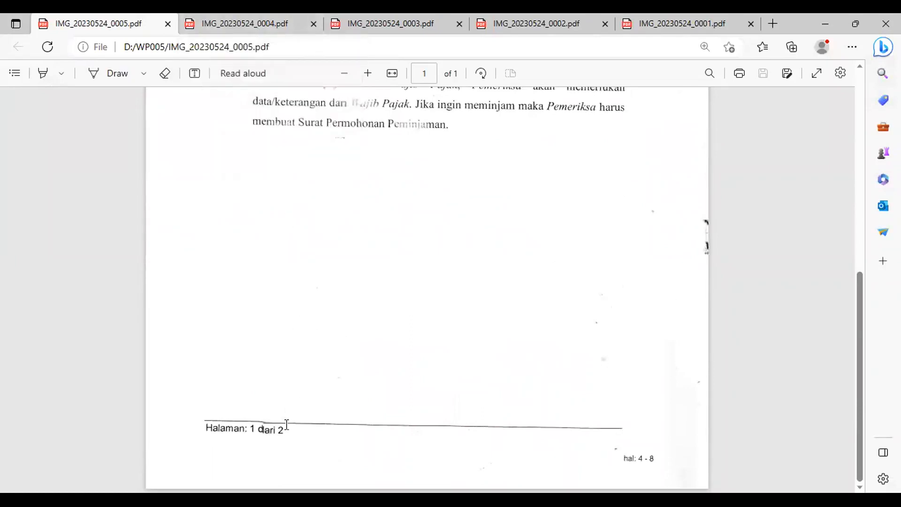
pyautogui.click(229, 27)
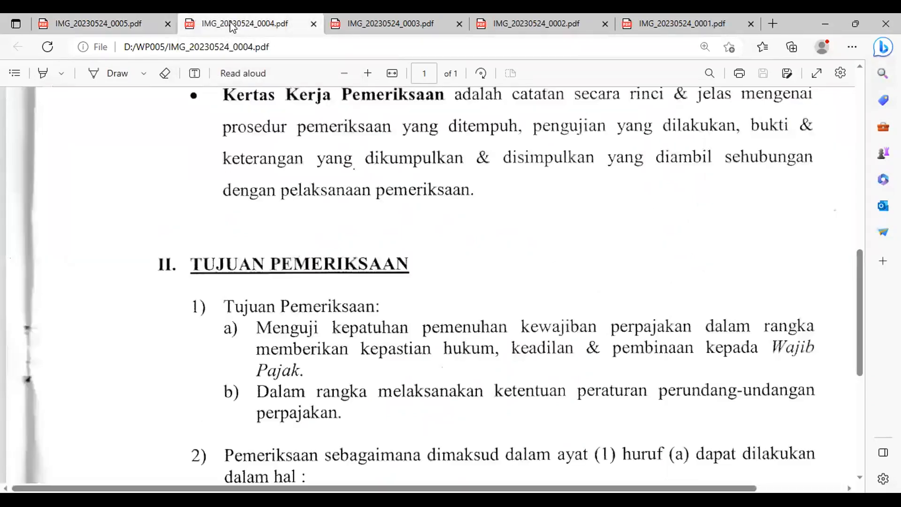